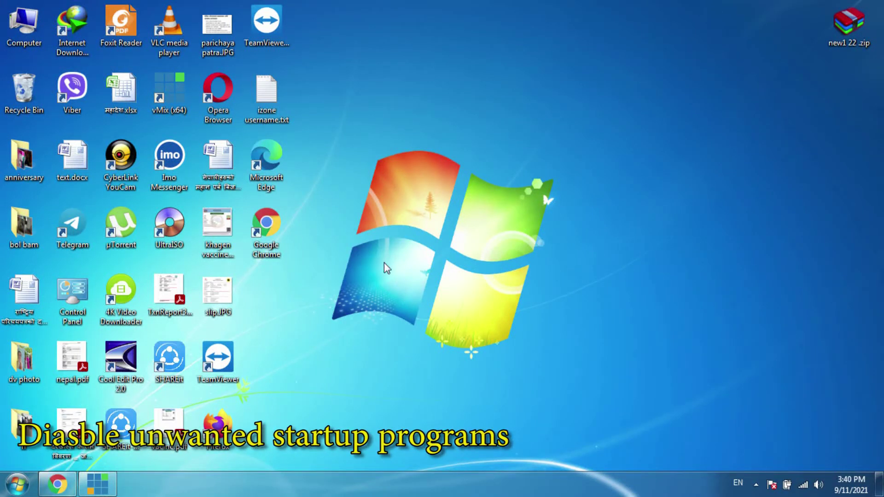
left_click(17, 483)
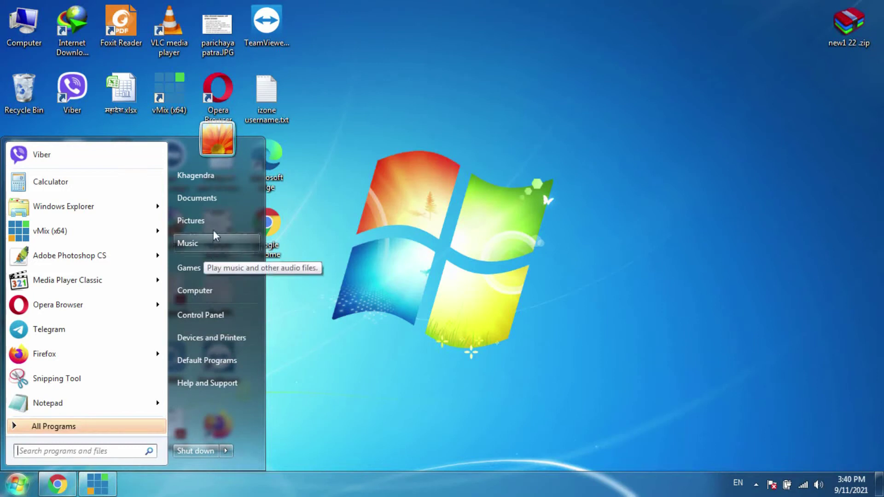
left_click(37, 450)
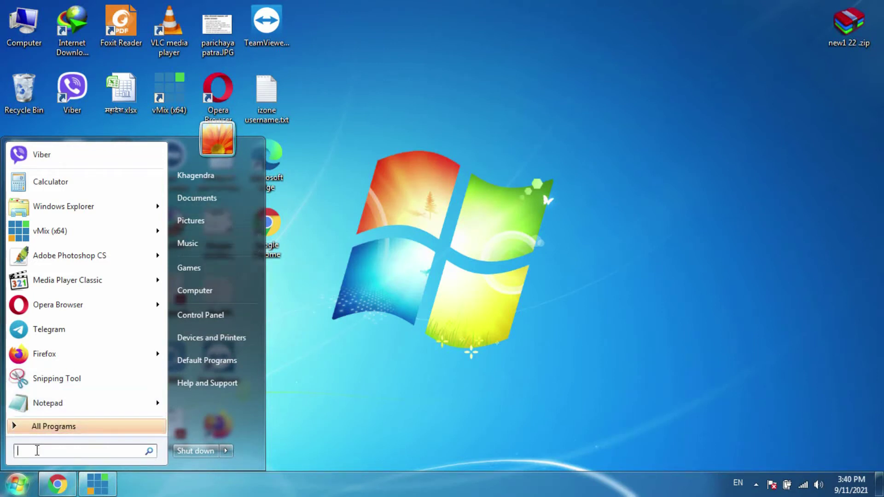
type("run")
key("Return")
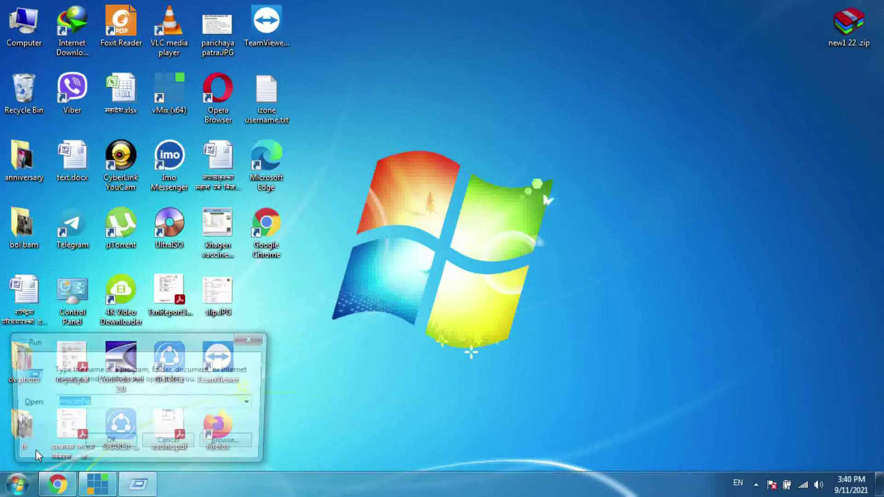
left_click(252, 338)
Step: Open the Run dialog and launch System Configuration with the command msconfig
key("super+r")
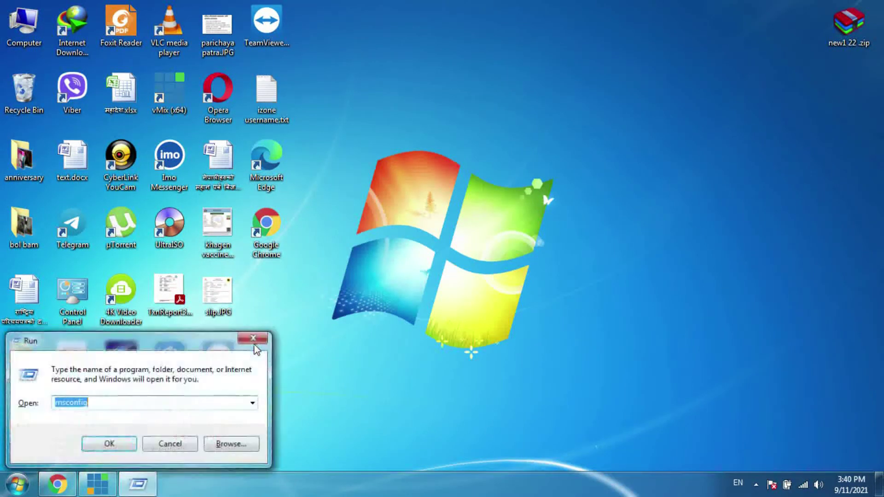
left_click(118, 403)
key("BackSpace")
key("BackSpace")
key("BackSpace")
key("BackSpace")
key("BackSpace")
key("BackSpace")
key("BackSpace")
key("BackSpace")
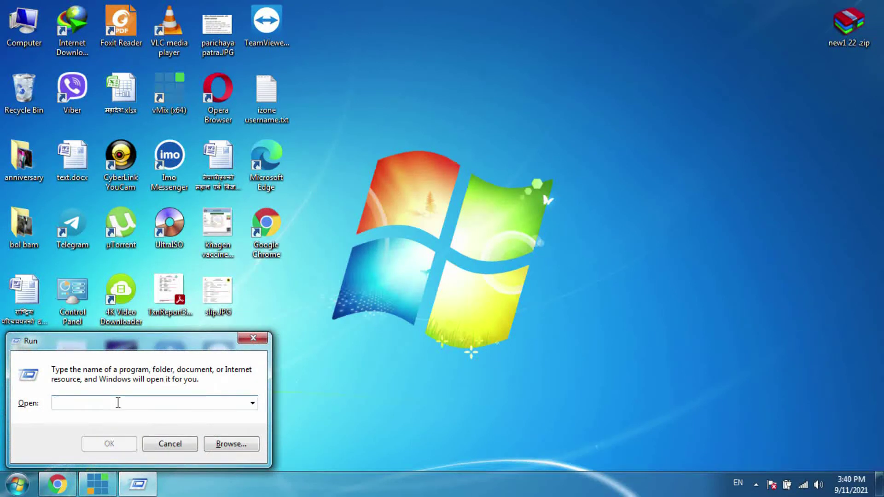
type("ms")
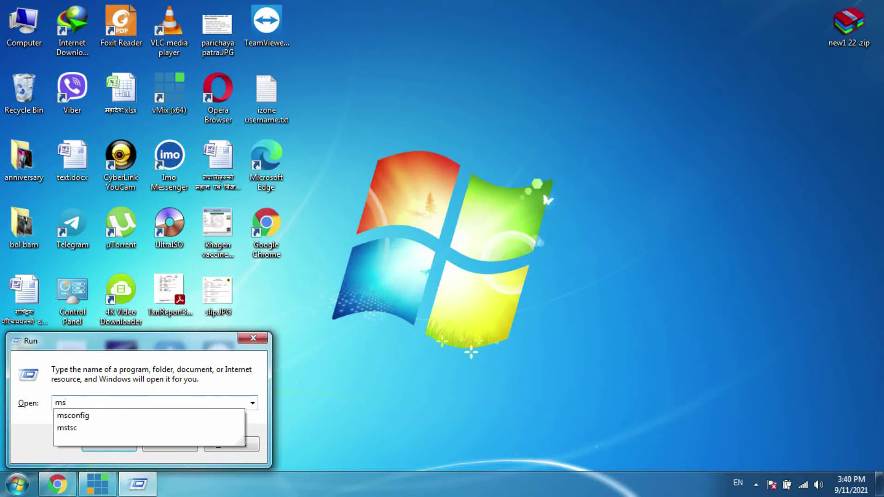
type("config")
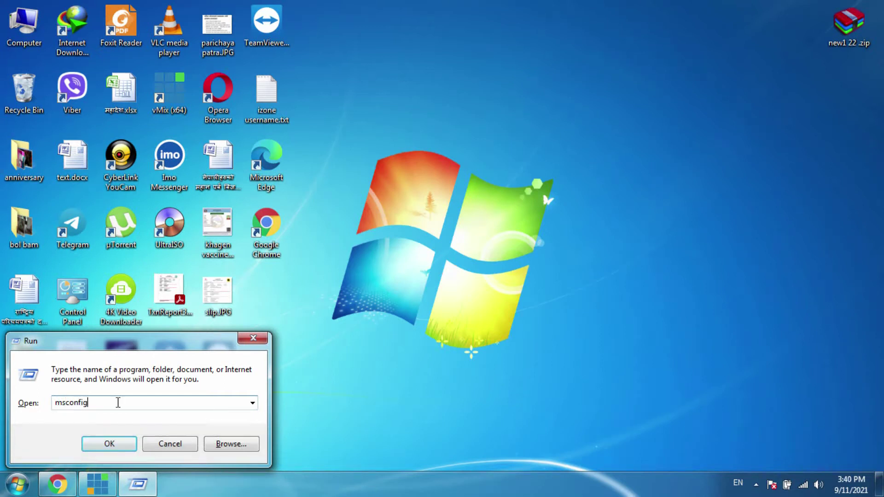
key("Return")
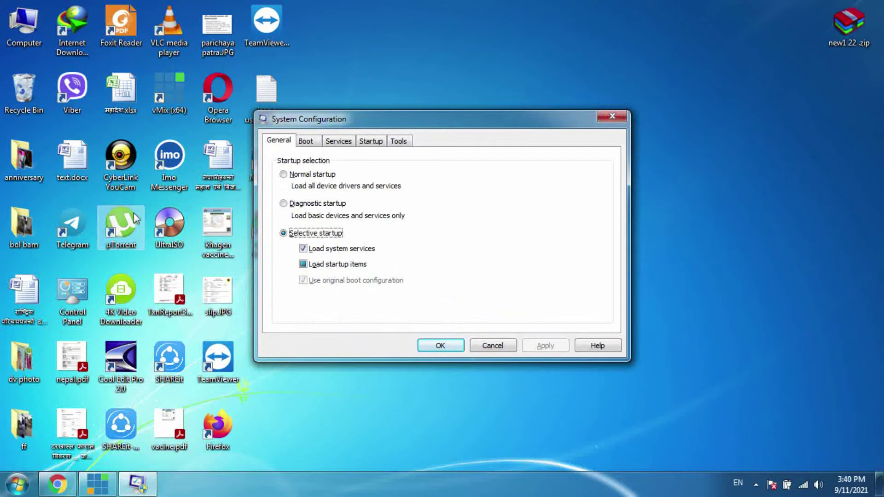
Step: Disable the Viber, Imo Messenger and EOS Utility startup items, save the configuration and exit without restarting
left_click(369, 144)
left_click_drag(380, 123, 391, 54)
scroll(405, 196, "down", 2)
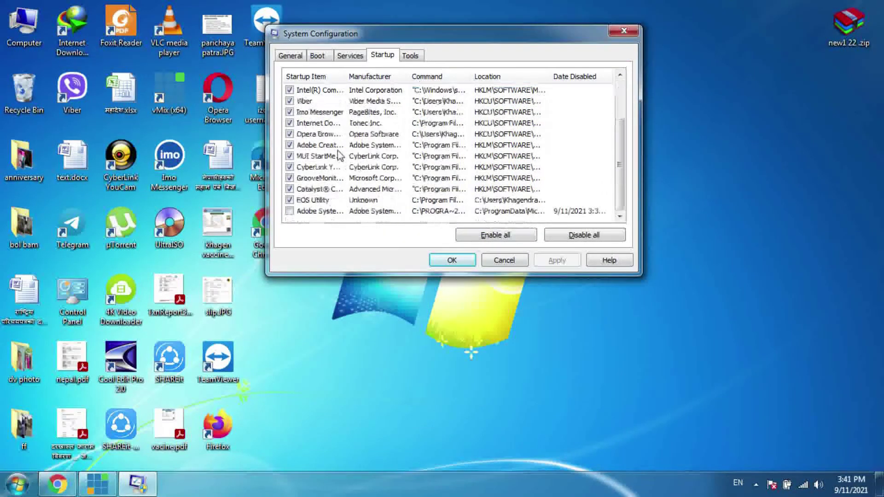
key("Home")
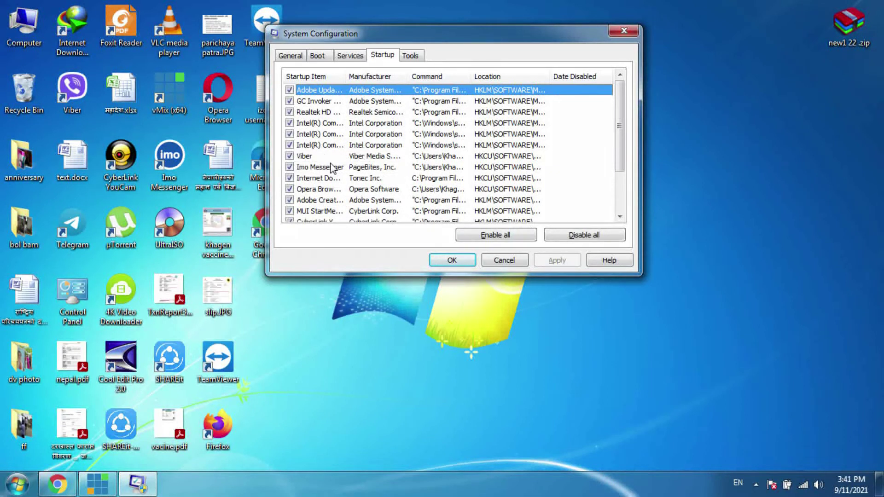
scroll(327, 172, "down", 1)
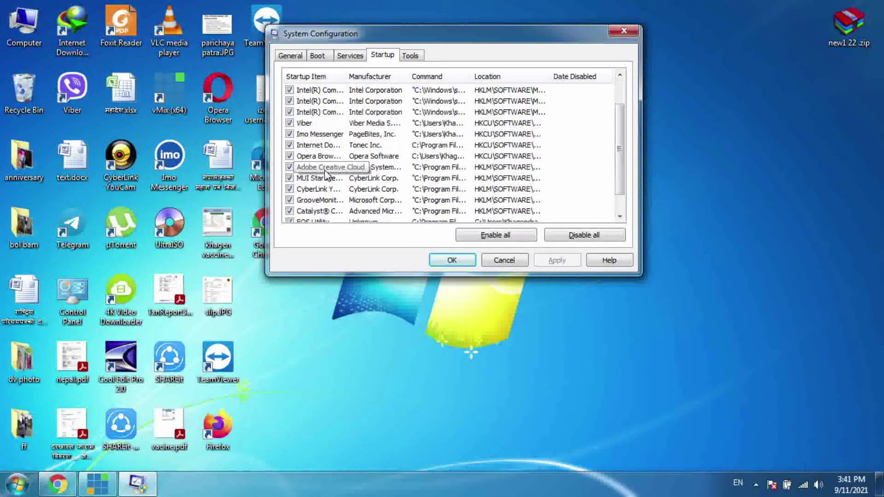
scroll(328, 175, "up", 1)
scroll(327, 175, "down", 2)
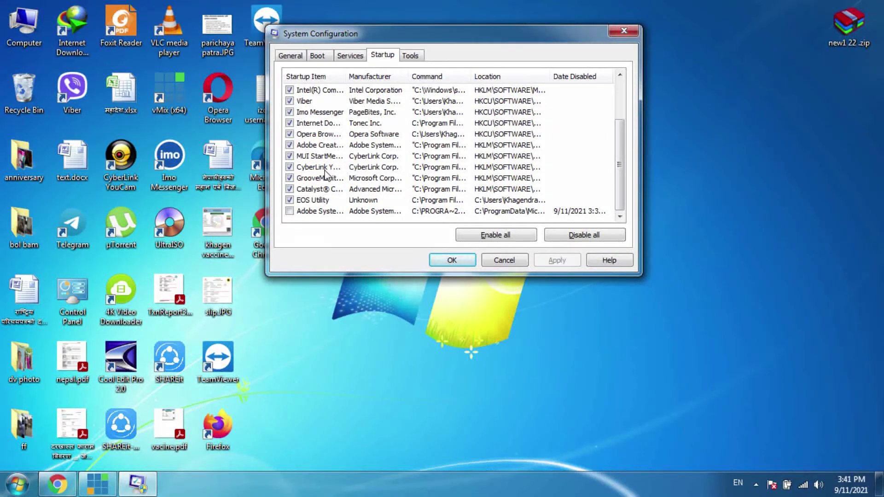
left_click(289, 101)
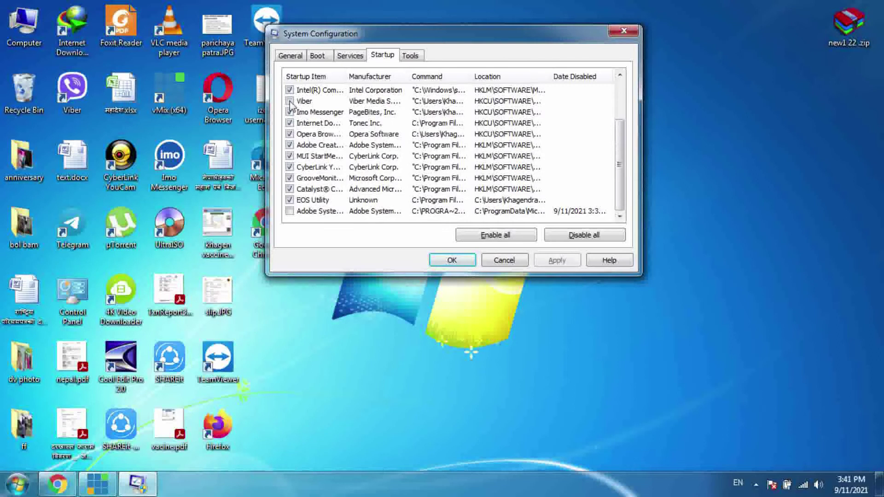
left_click(289, 112)
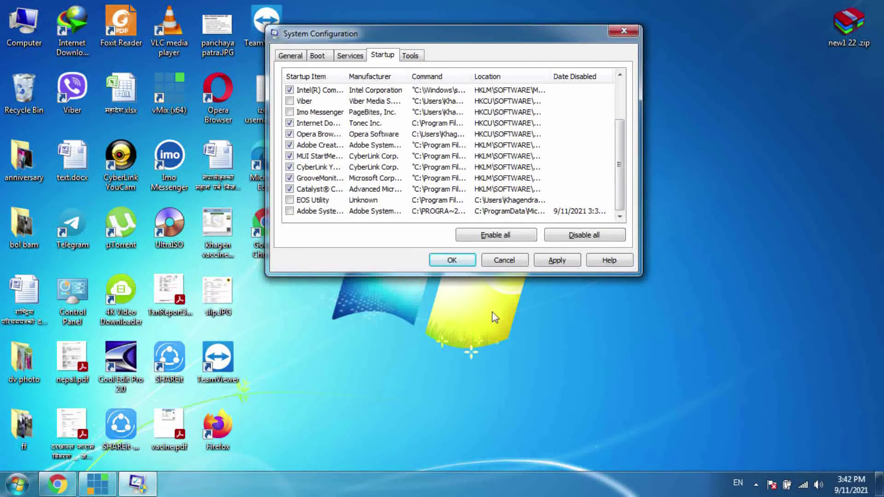
left_click(458, 262)
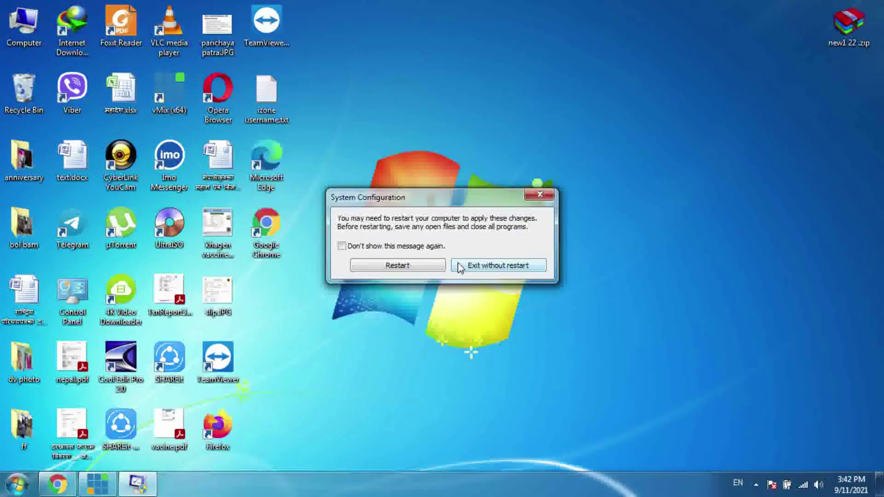
left_click(495, 267)
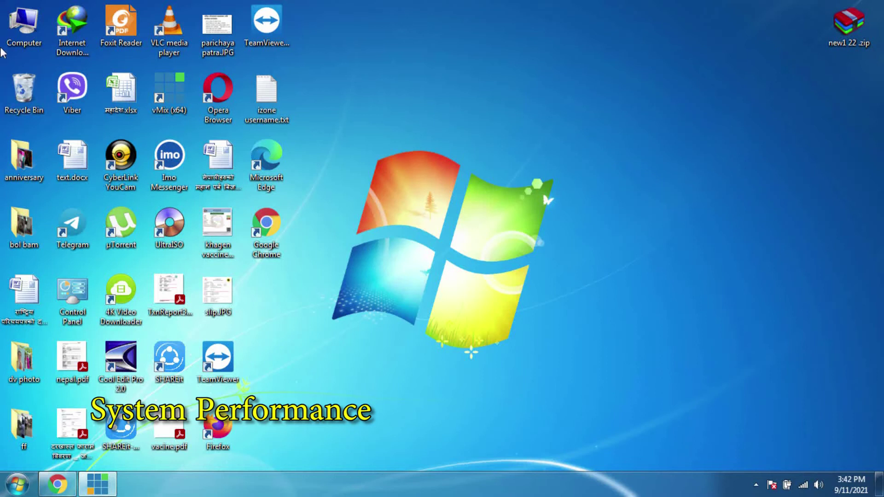
Step: Open the Performance Options visual effects settings from the computer's advanced system properties
right_click(22, 21)
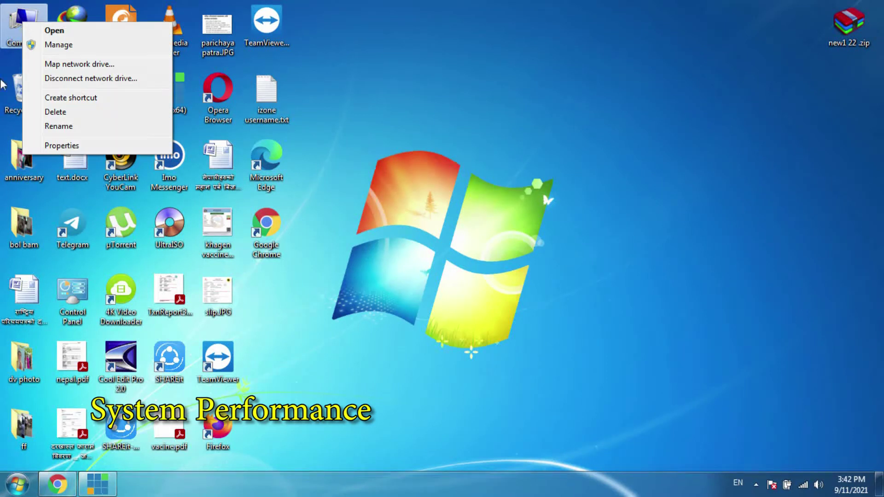
left_click(61, 146)
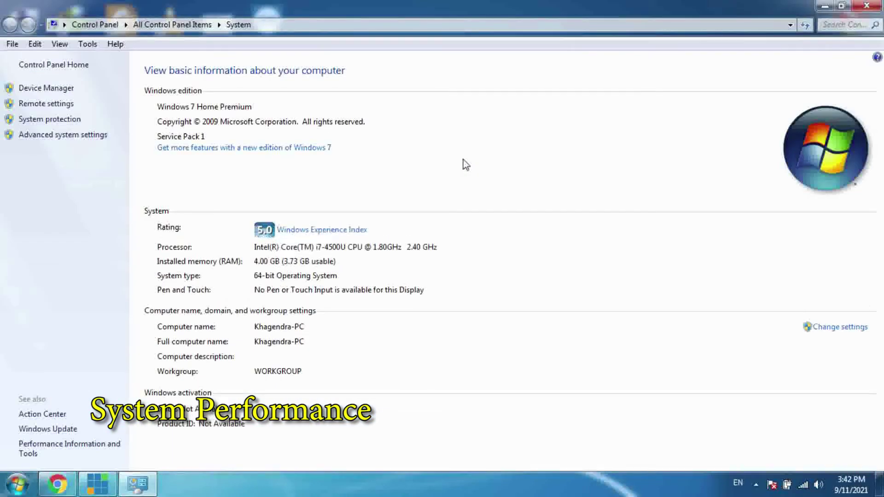
left_click(51, 136)
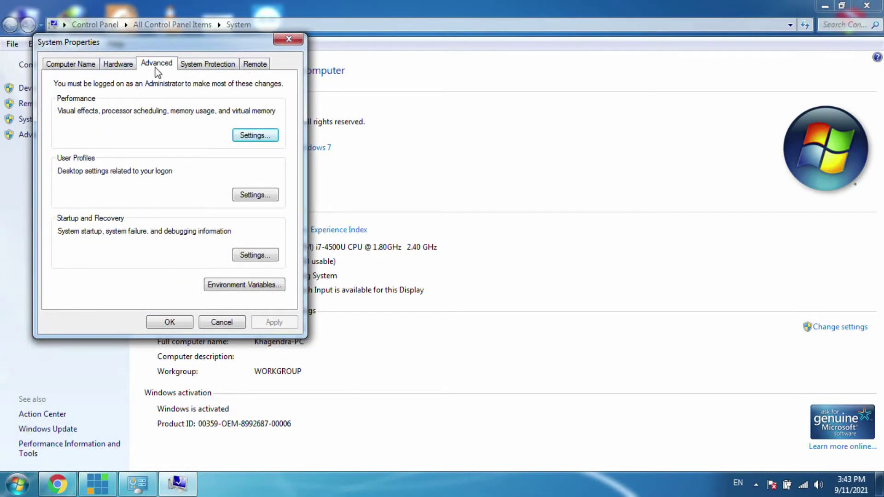
left_click(255, 136)
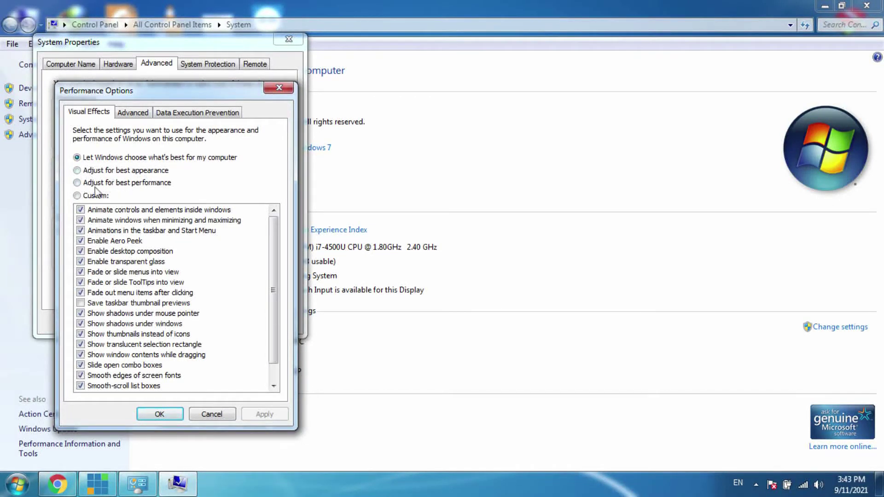
Step: Try the Adjust for best appearance preset, cancel the change and close the system properties windows
left_click(77, 170)
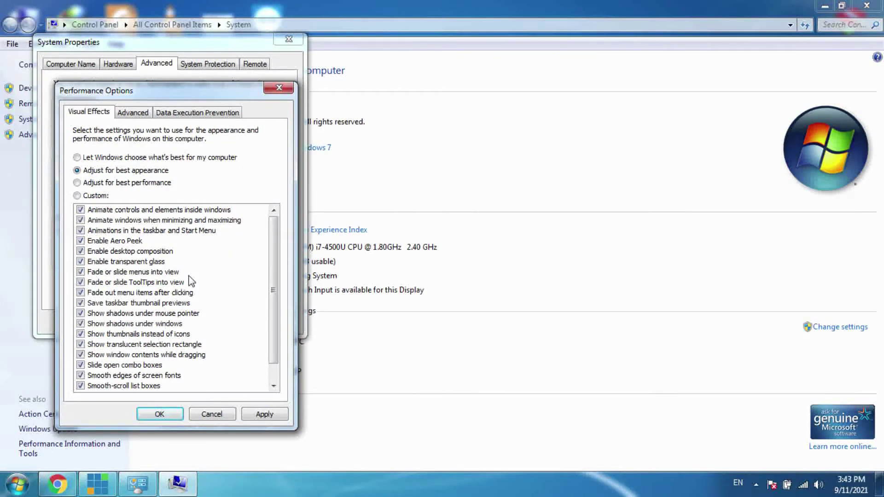
left_click(213, 415)
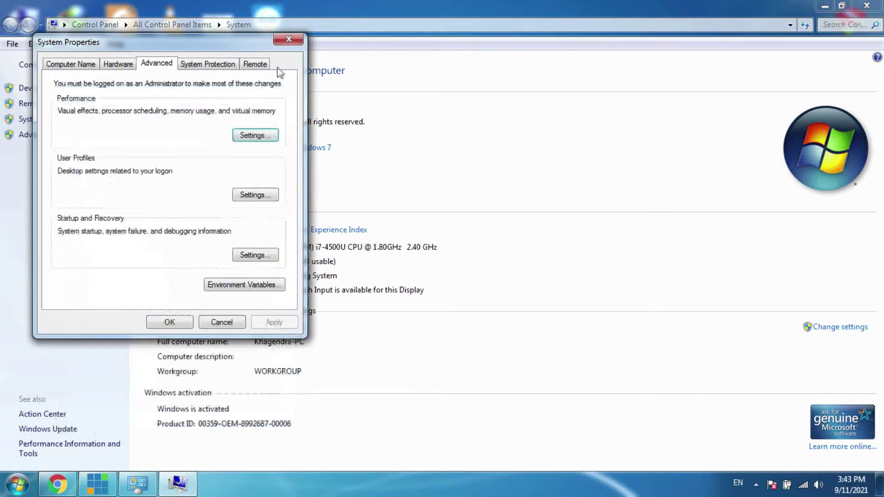
left_click(289, 40)
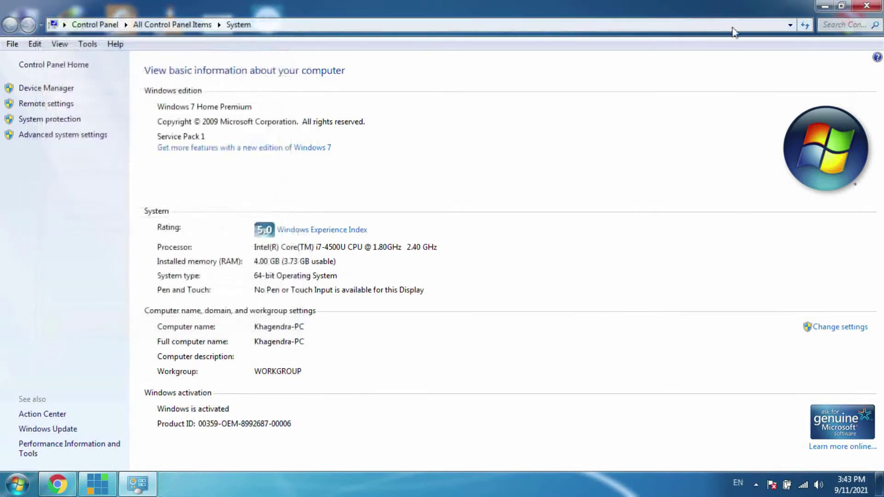
left_click(865, 6)
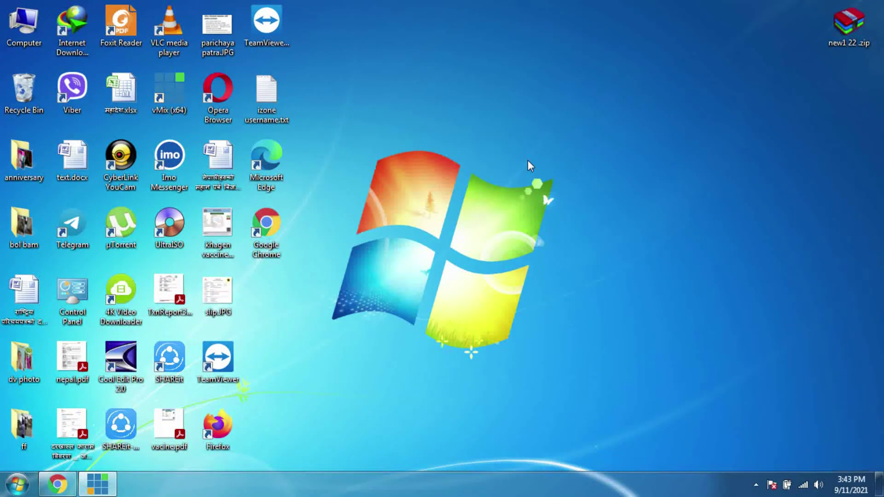
Step: Search the installed programs for "disk" and open Disk Defragmenter
key("super")
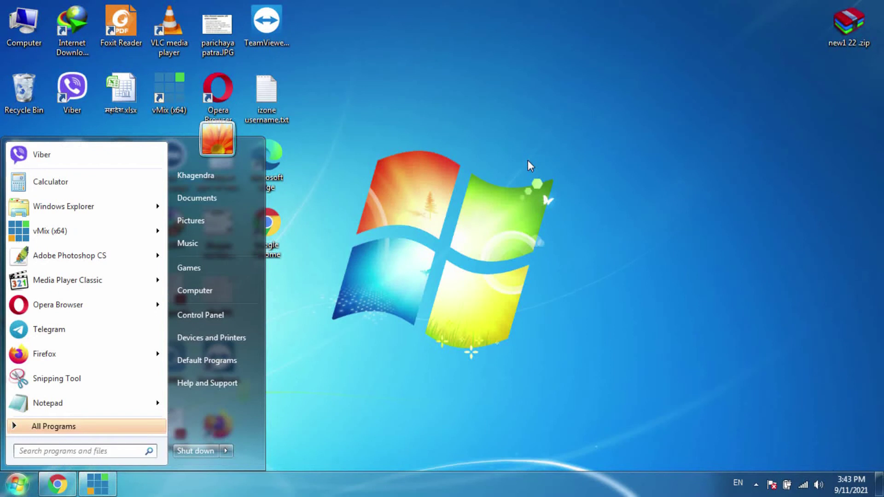
key("super")
key("super")
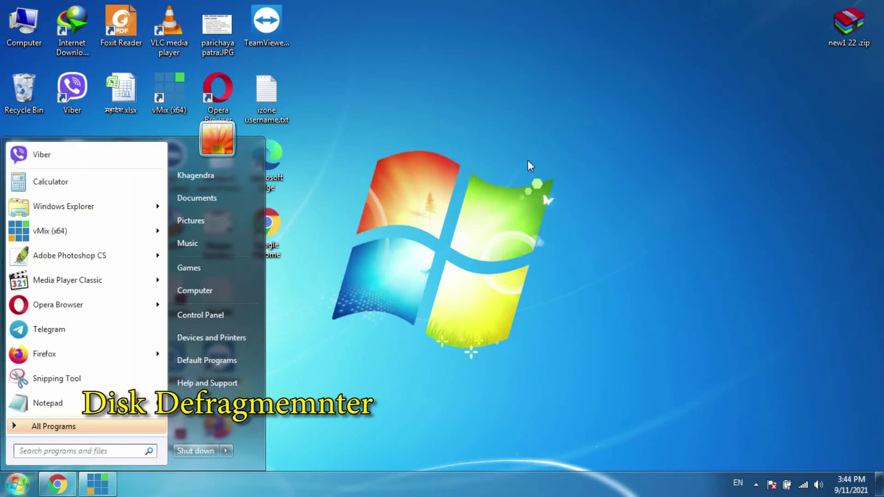
type("disk")
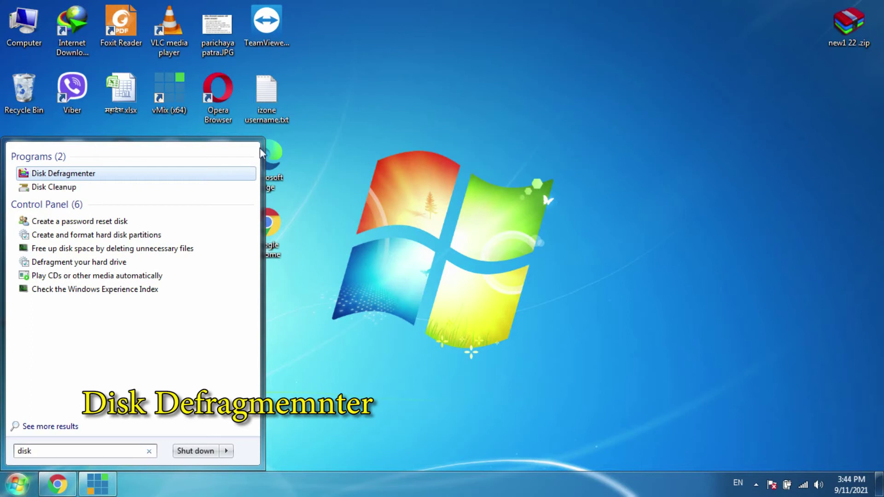
left_click(63, 178)
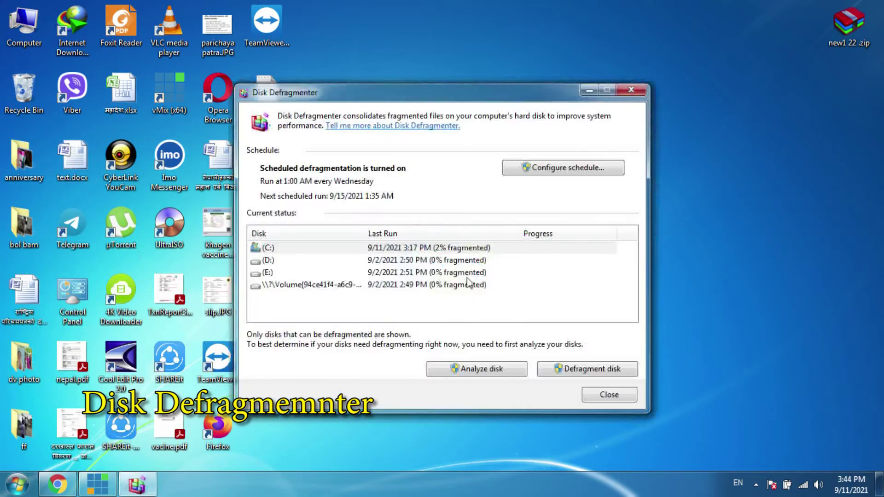
left_click_drag(387, 99, 387, 49)
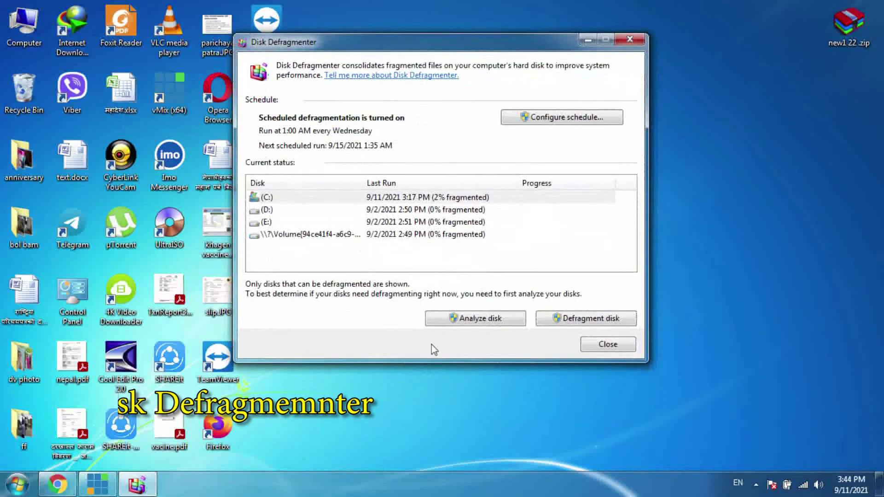
Step: Start a fragmentation analysis of drive C: and close Disk Defragmenter
left_click(486, 323)
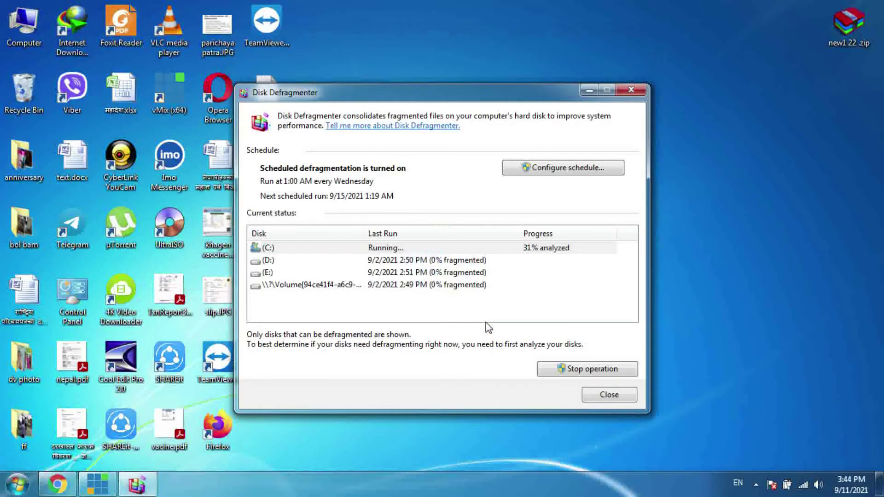
left_click(380, 251)
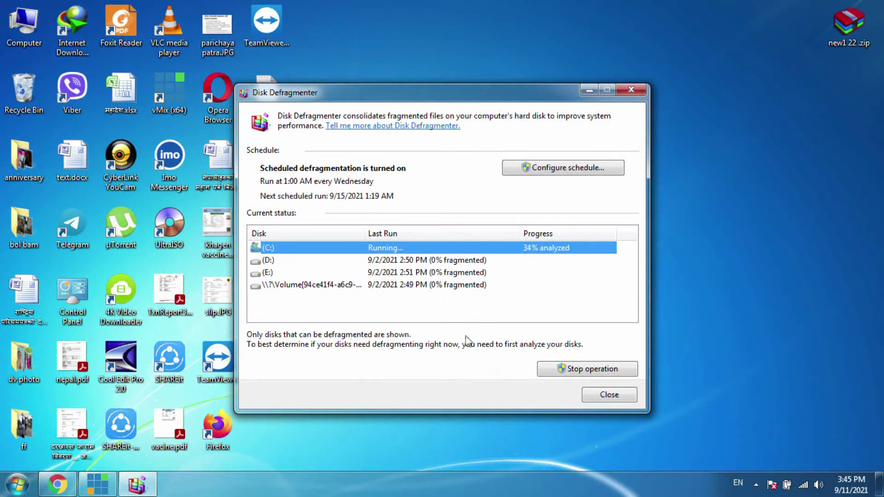
left_click(607, 397)
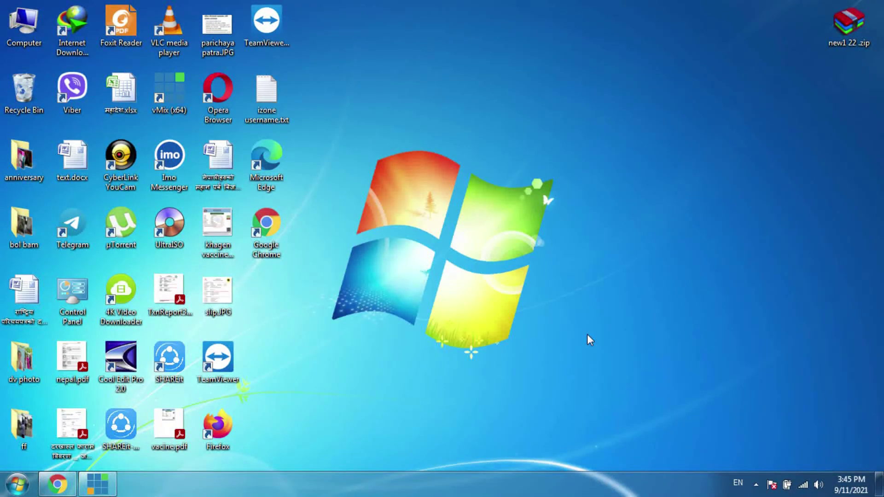
right_click(452, 172)
left_click(495, 239)
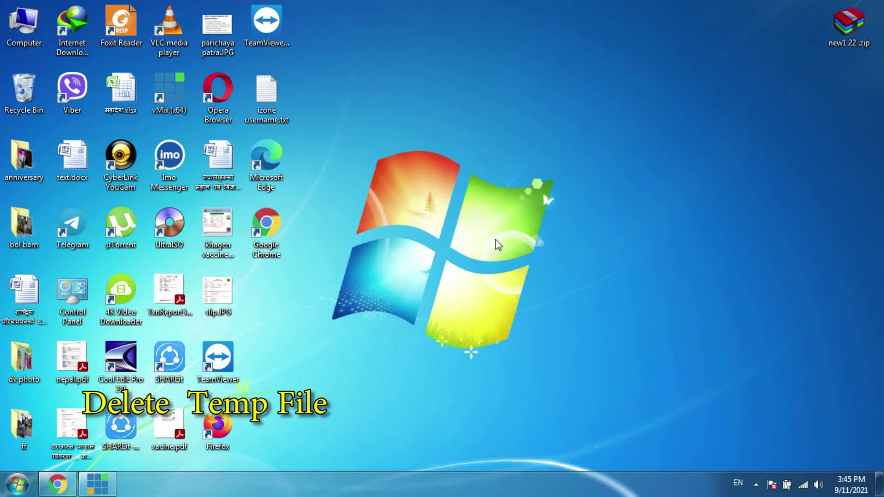
Step: Open the user's temporary files folder by running the %temp% command
key("super+r")
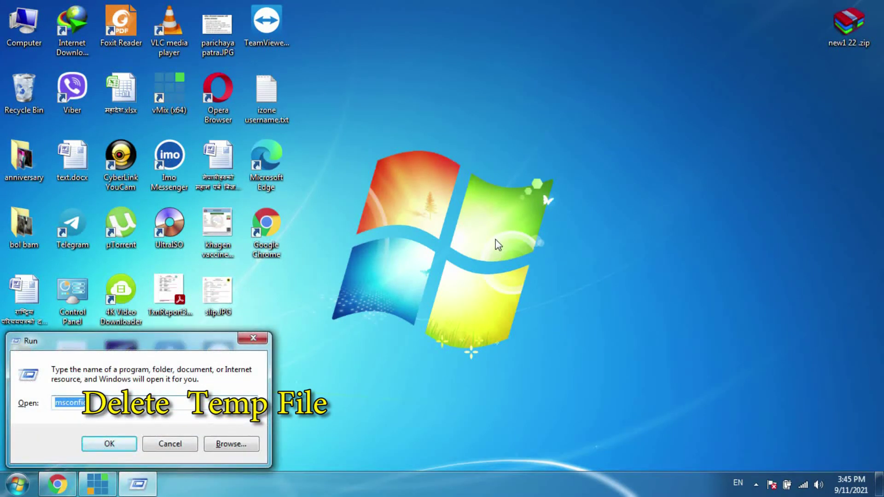
key("BackSpace")
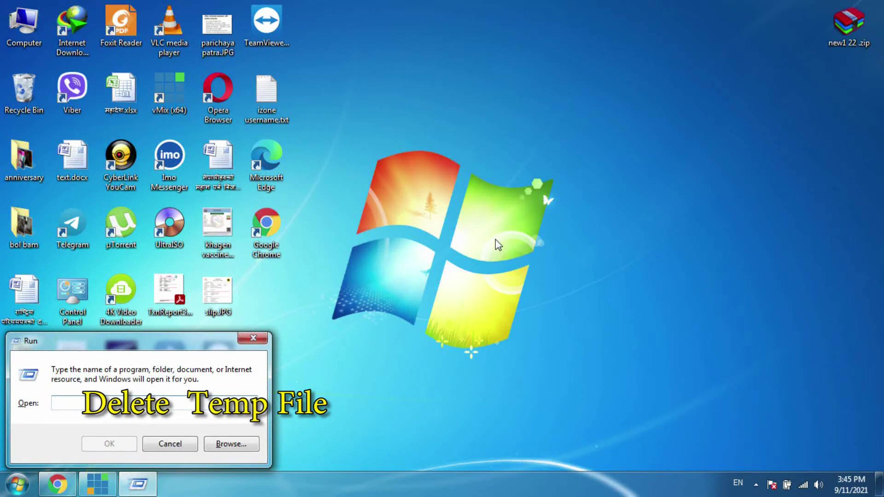
type("%temo")
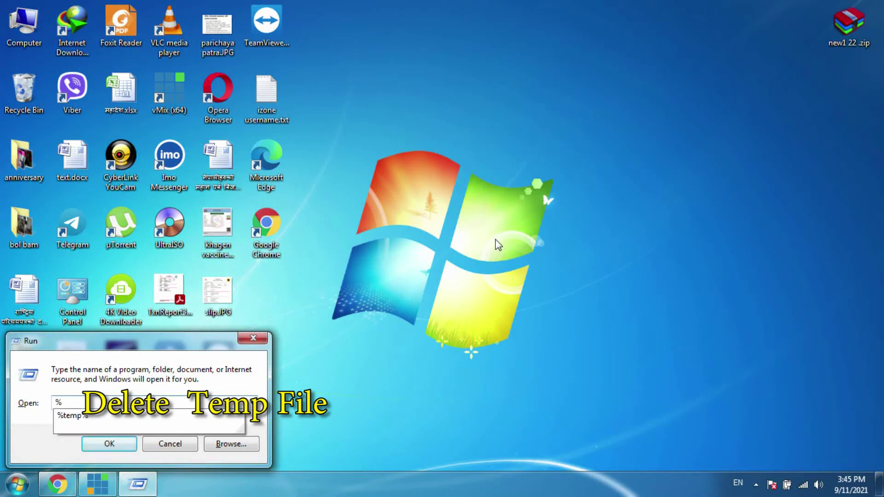
key("BackSpace")
type("%te")
type("mo")
key("BackSpace")
type("p%")
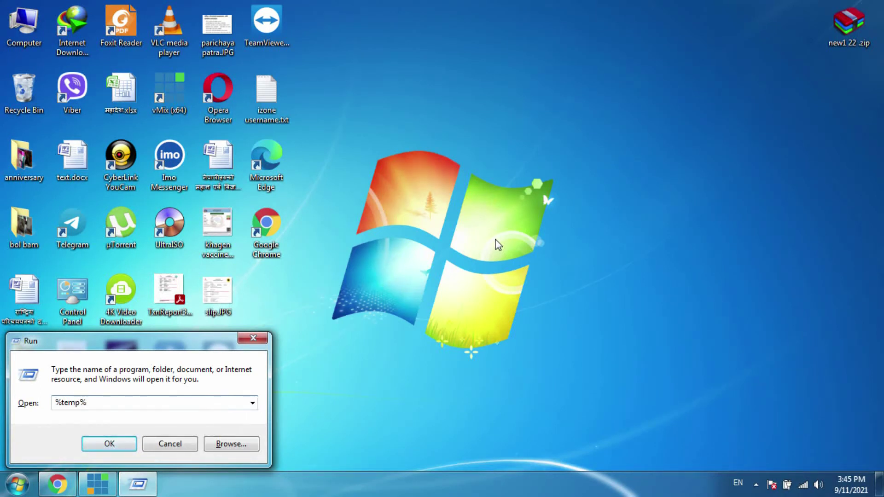
key("Return")
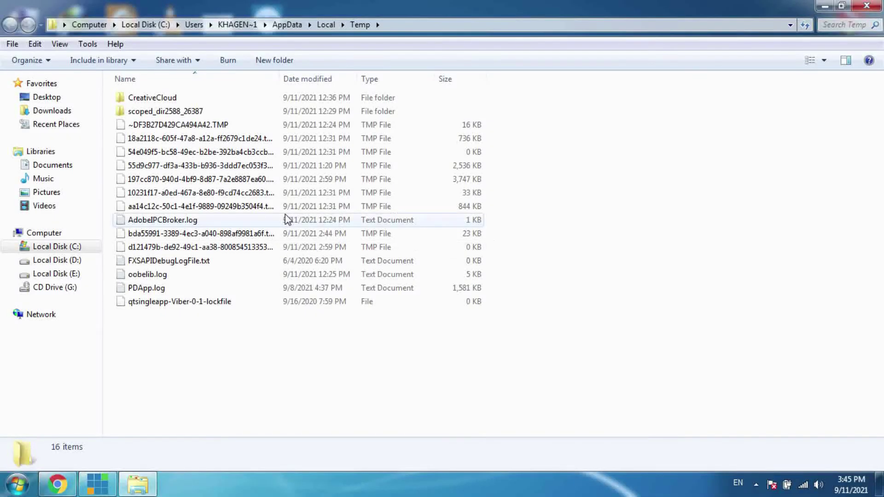
Step: Try to move all files and folders in the user's Temp folder to the Recycle Bin
left_click_drag(203, 322, 218, 98)
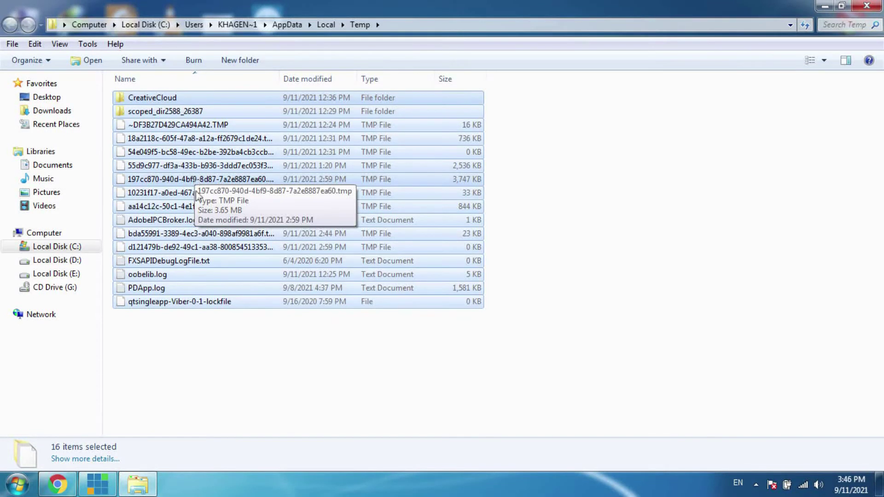
left_click(208, 334)
left_click_drag(151, 339, 283, 94)
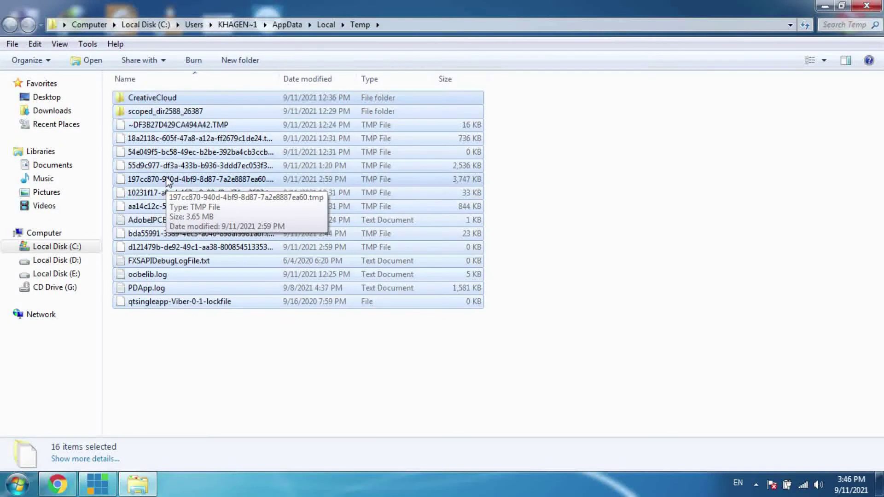
right_click(176, 153)
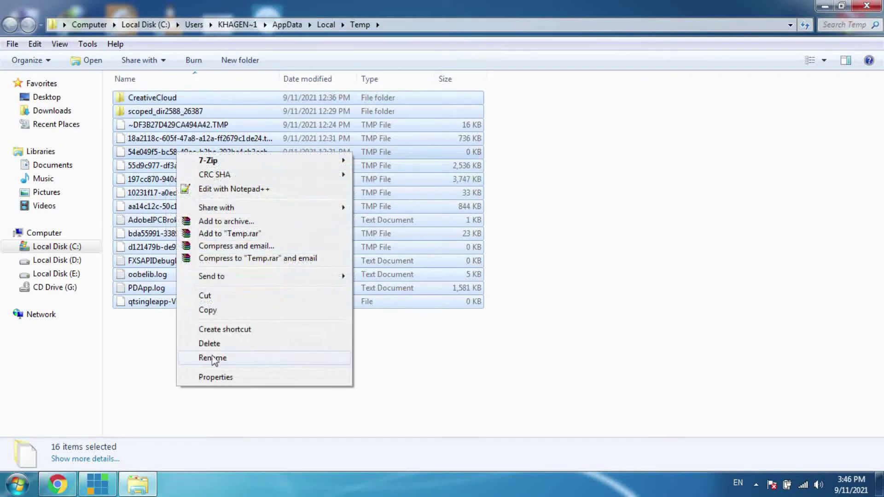
left_click(225, 344)
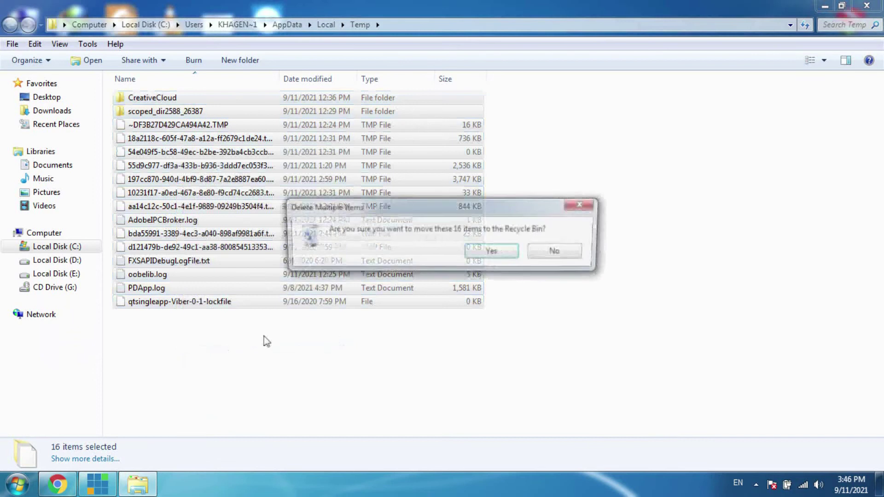
left_click(494, 252)
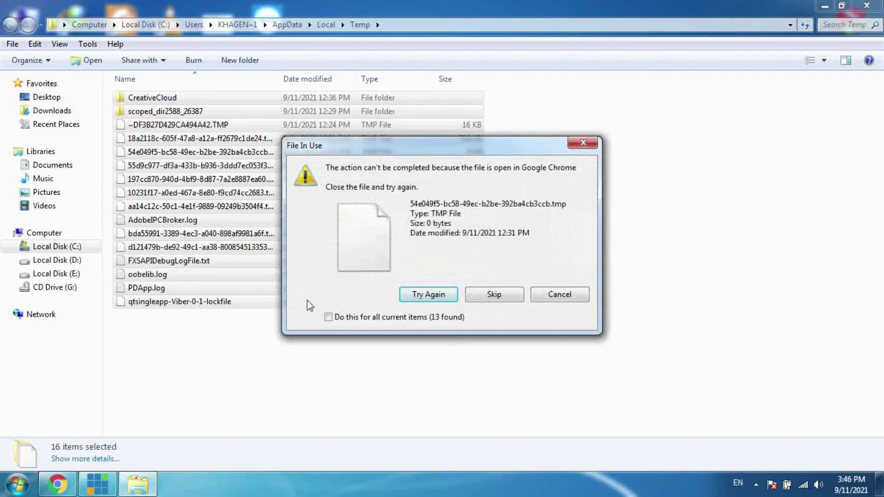
Step: Retry the deletion for all current in-use items, cancel it and close the Temp folder
left_click(344, 317)
left_click(431, 295)
left_click(328, 318)
left_click(424, 302)
left_click(565, 297)
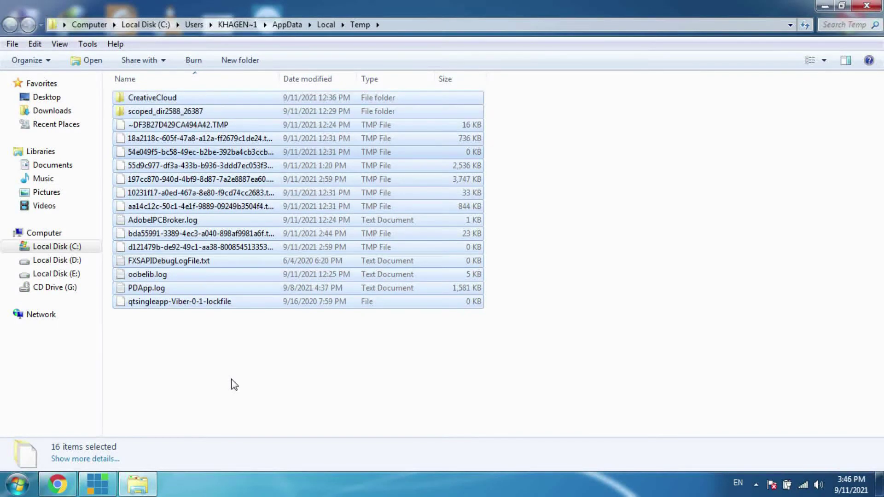
left_click(867, 6)
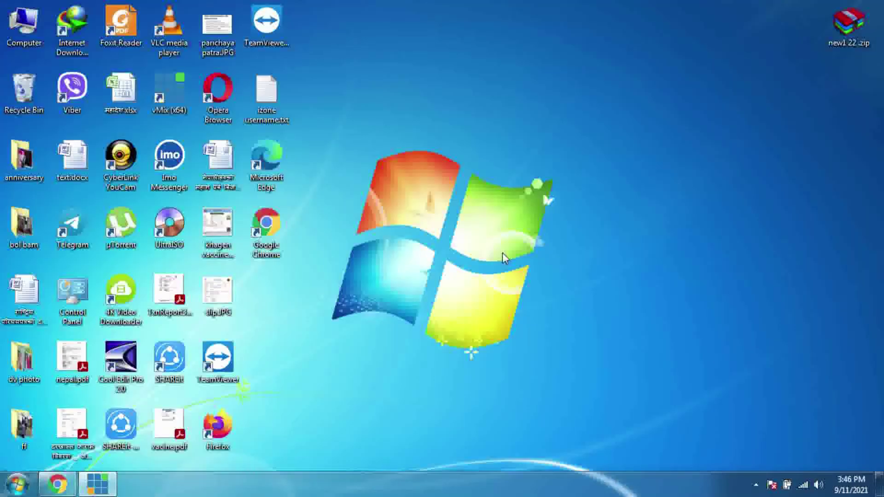
Step: Open the Windows Temp folder by running the temp command
key("super+r")
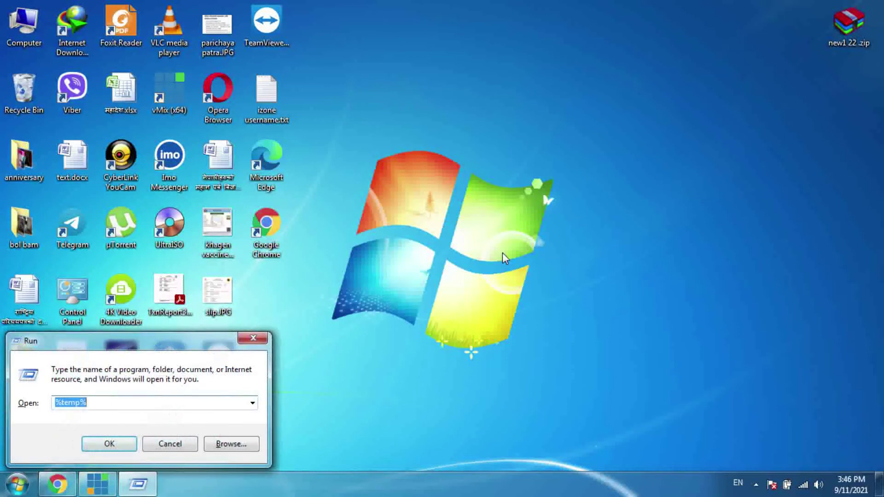
type("temp")
key("Return")
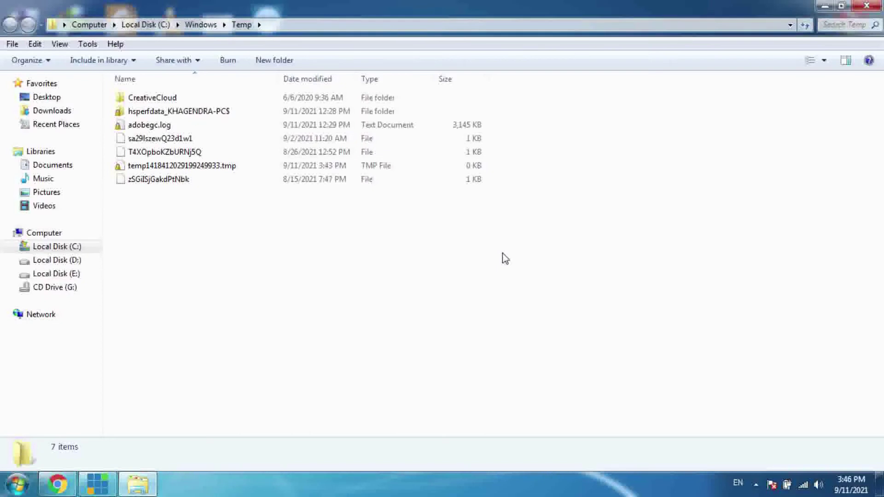
Step: Send all items in the Windows Temp folder to the Recycle Bin, cancel at the in-use CreativeCloud folder and close the window
key("ctrl+a")
key("Delete")
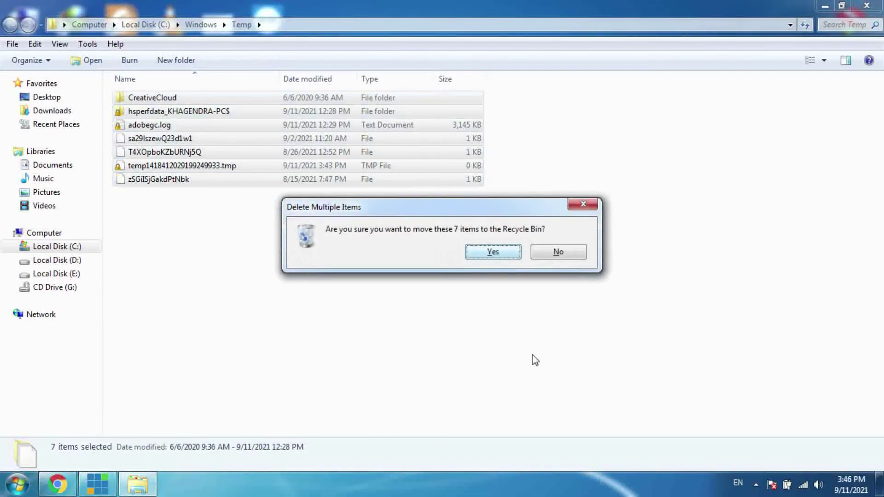
key("Return")
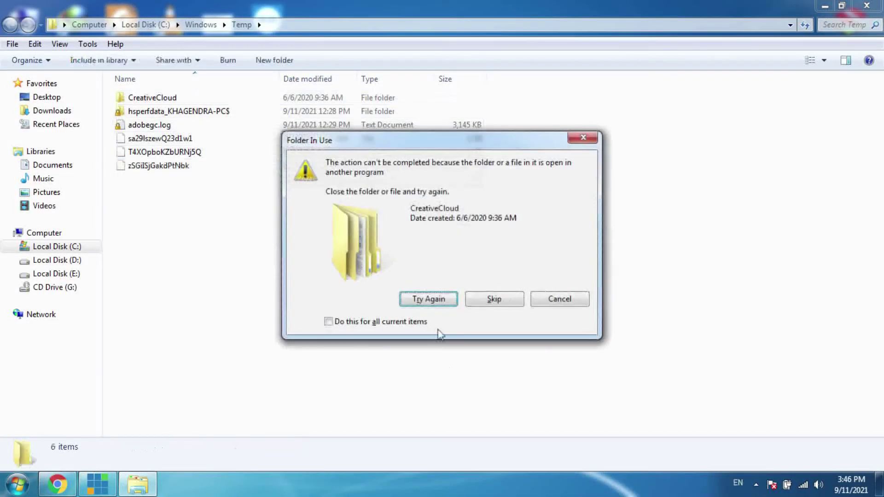
left_click(572, 299)
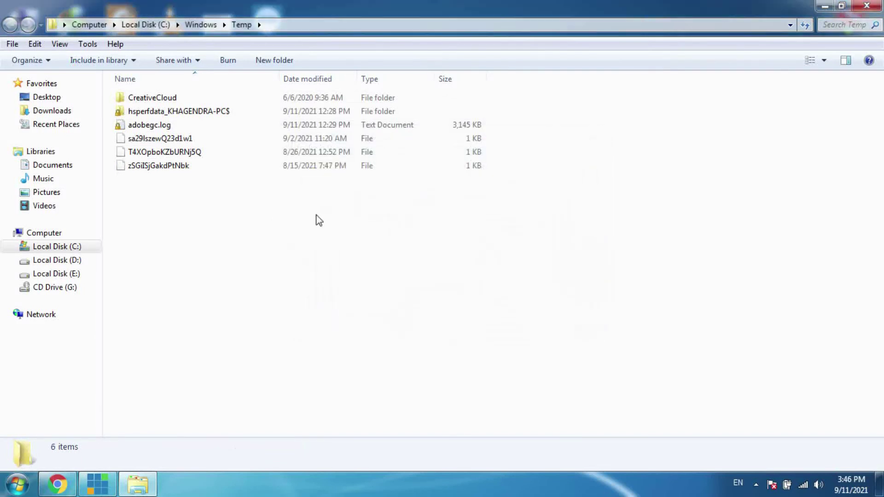
left_click(866, 5)
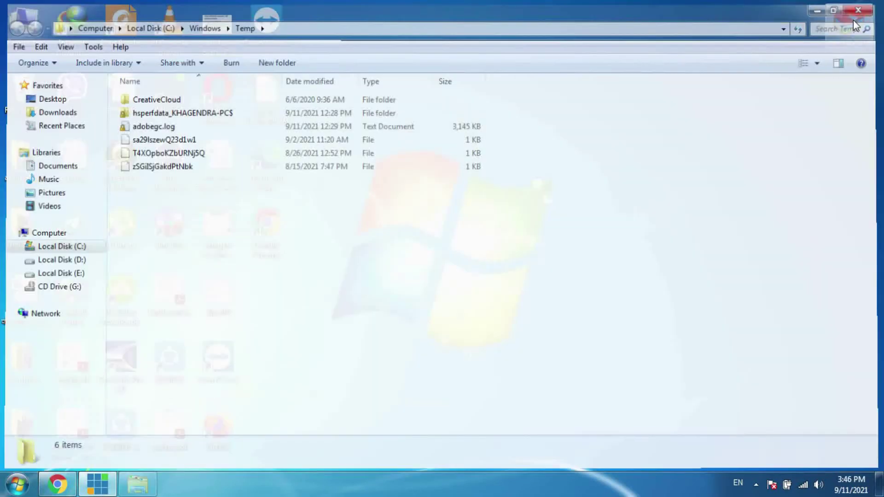
Step: Open the Windows Prefetch folder by running the prefetch command
key("super+r")
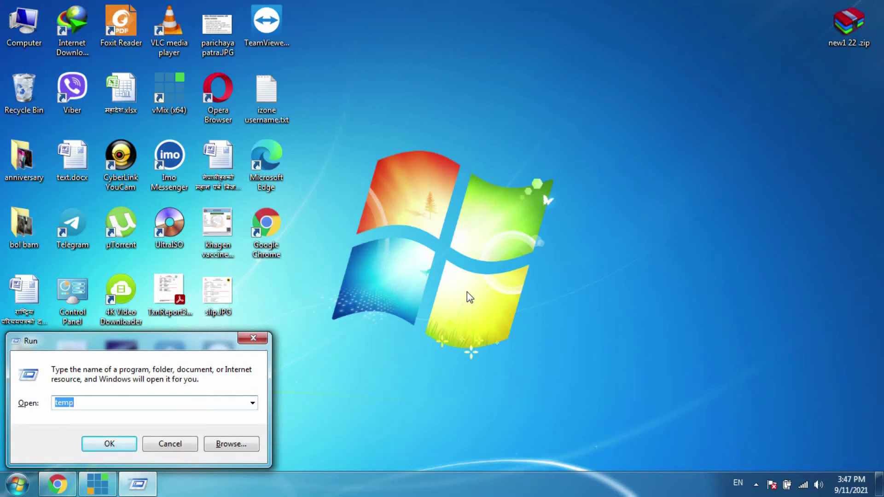
type("pre")
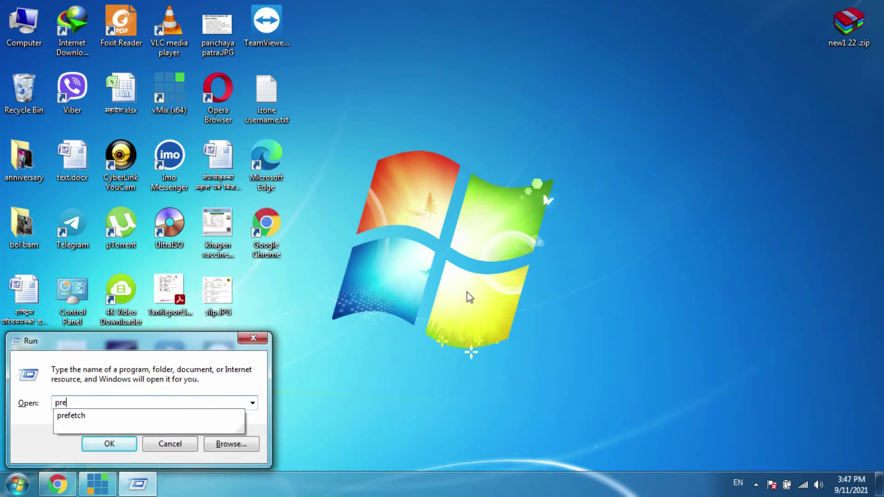
type("fetch")
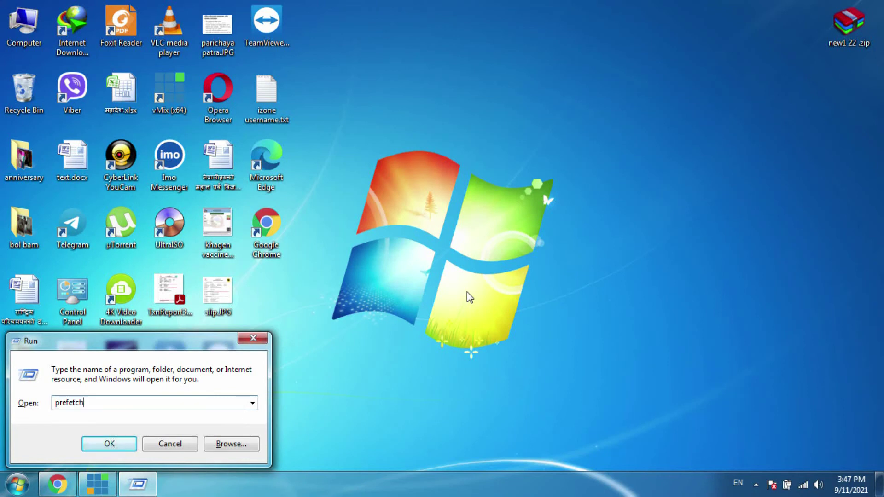
key("Return")
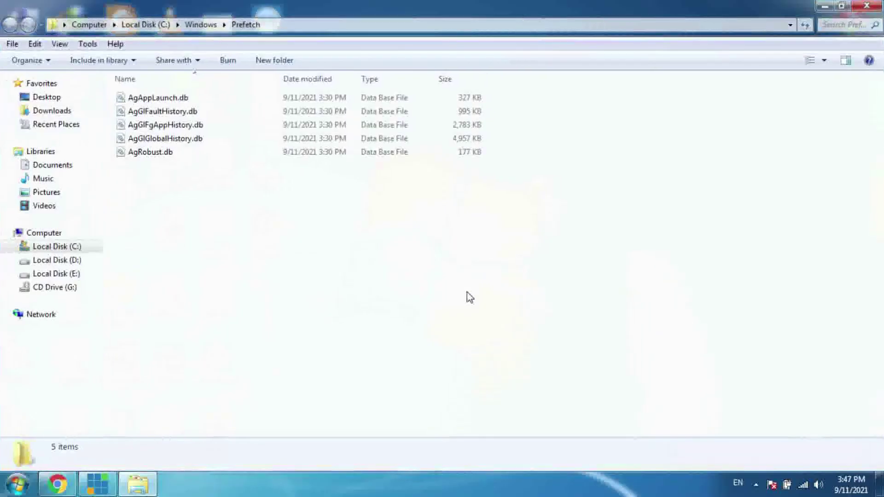
Step: Move all database files in the Prefetch folder to the Recycle Bin
left_click_drag(148, 209, 188, 97)
left_click(184, 223)
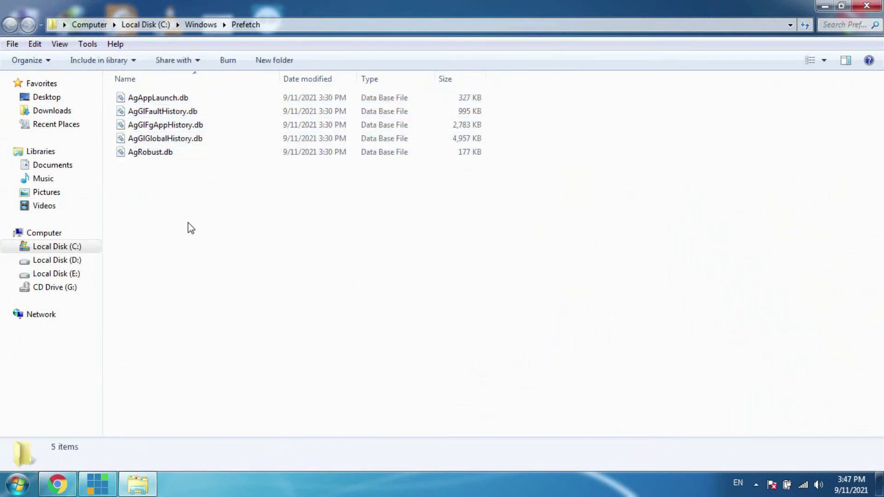
key("ctrl+a")
key("Delete")
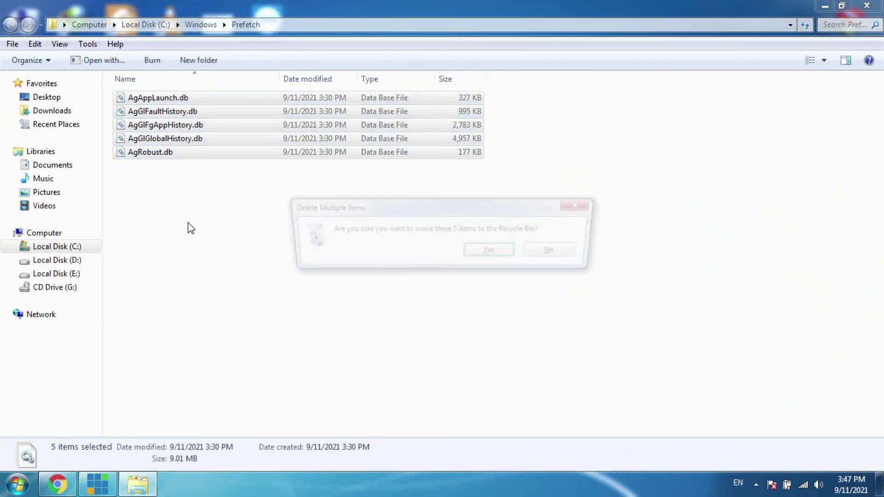
key("Return")
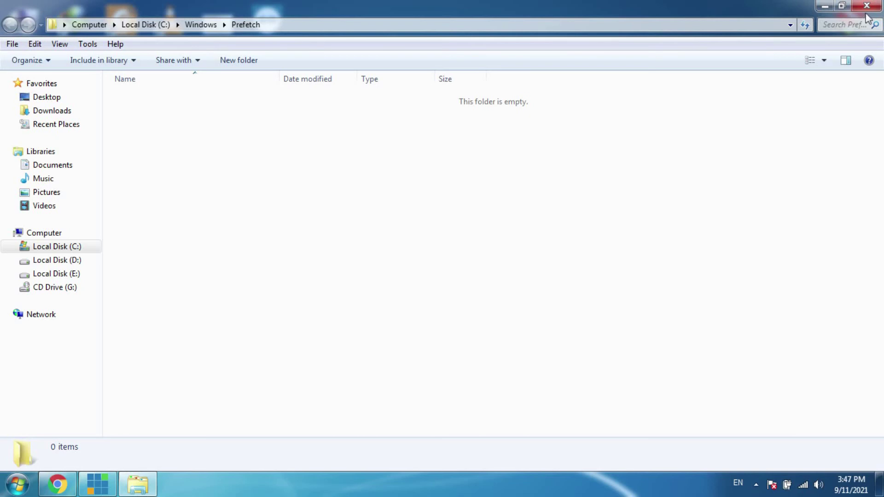
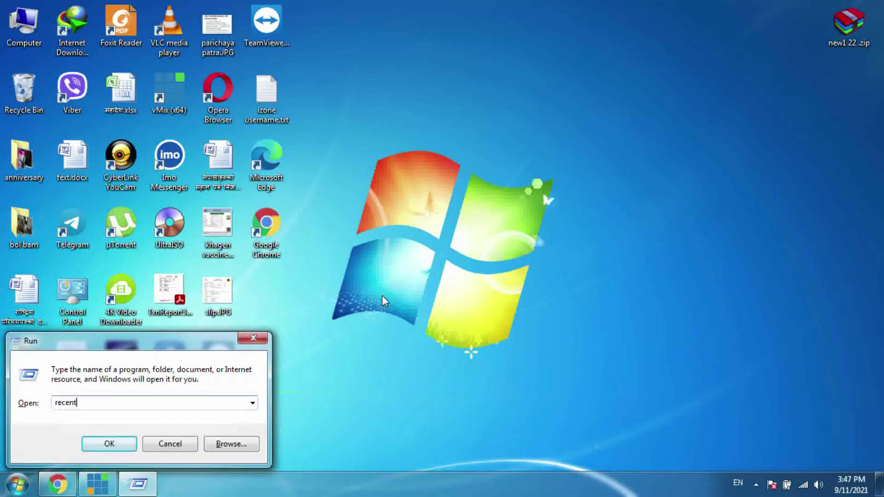
Step: Run the recent command, delete all shortcuts in the Recent folder and close it
key("Return")
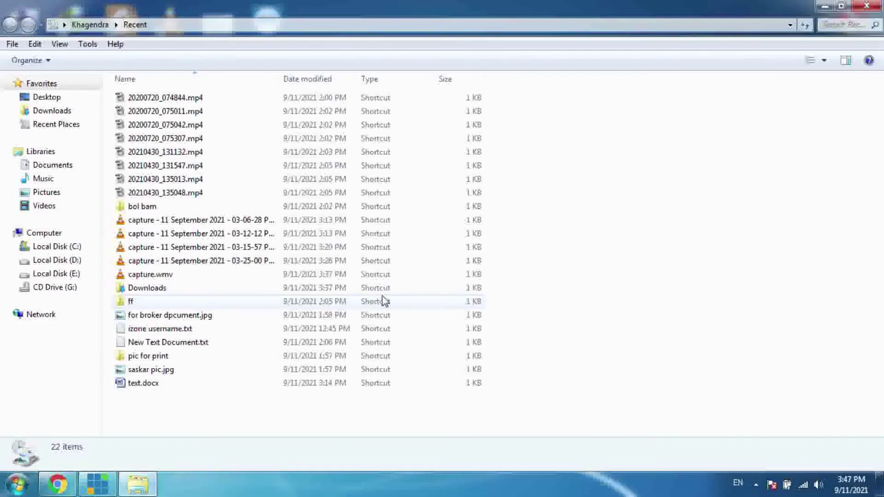
key("ctrl+a")
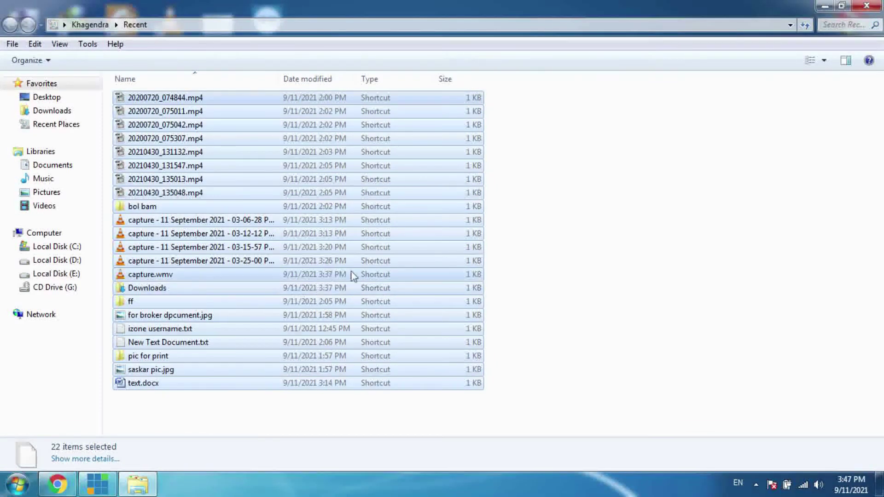
key("Delete")
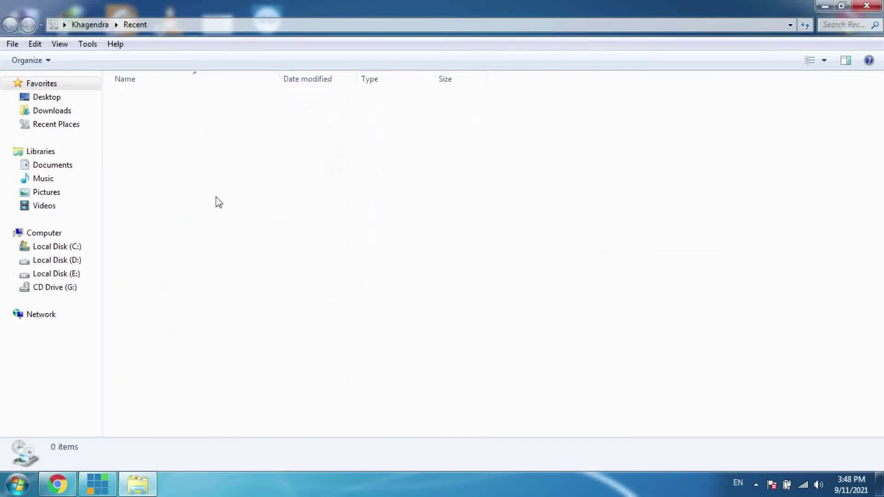
left_click(855, 7)
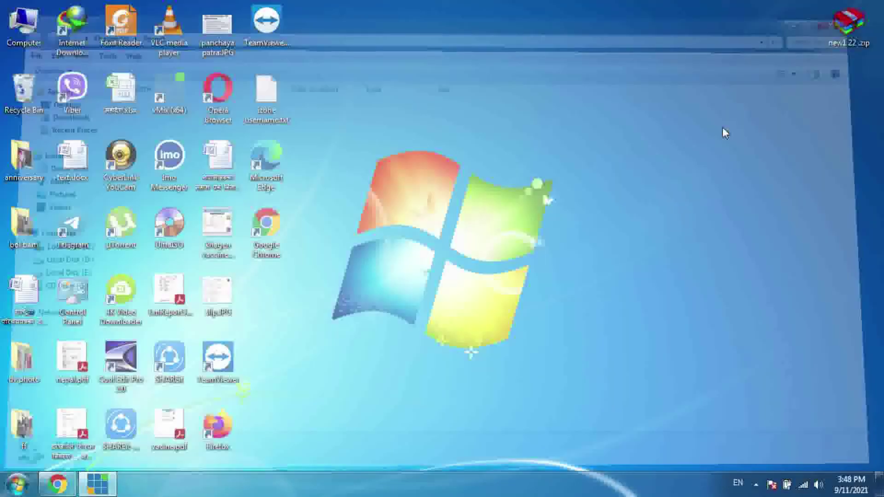
Step: Refresh the desktop three times
right_click(380, 112)
left_click(435, 183)
right_click(403, 121)
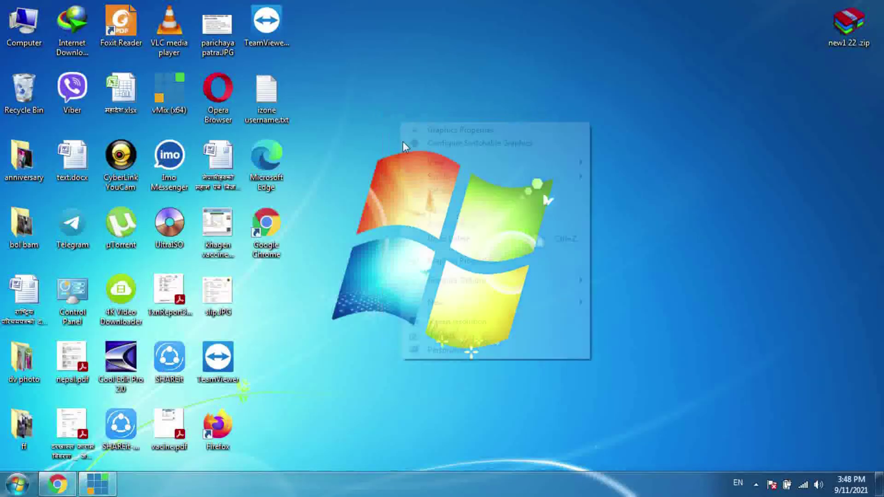
left_click(427, 189)
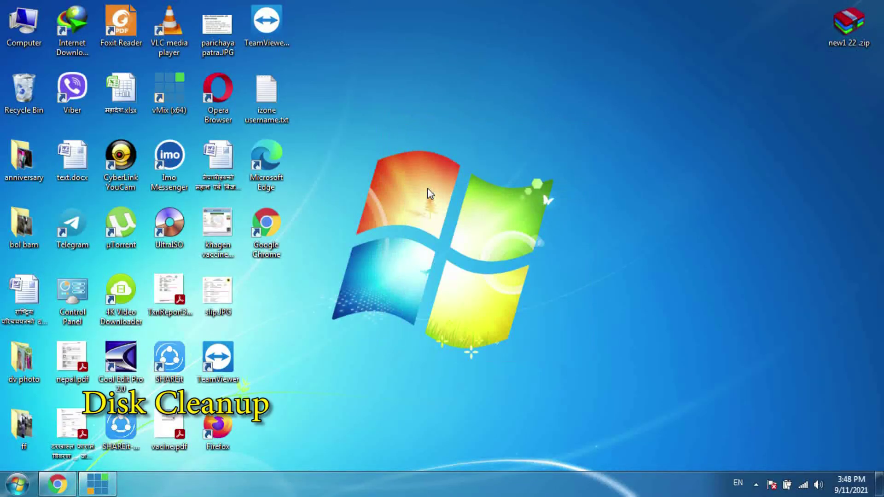
right_click(388, 81)
left_click(415, 147)
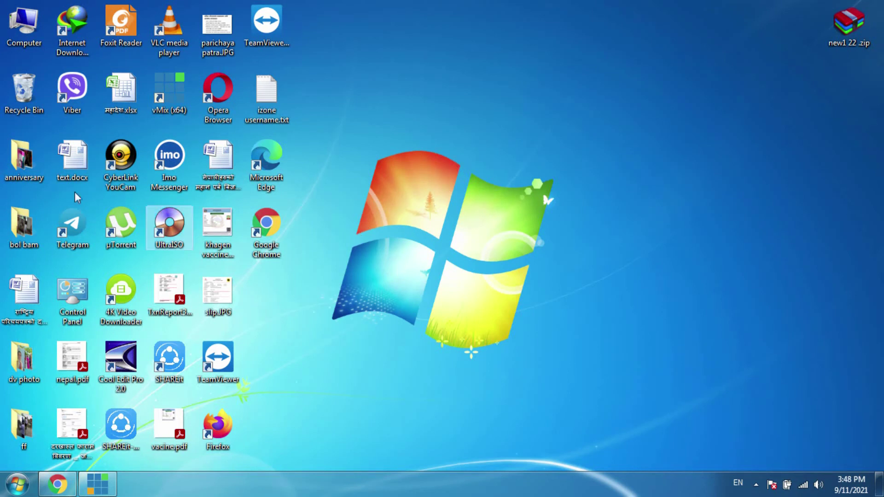
Step: Open Disk Cleanup from the properties of Local Disk (C:) and rescan the drive with system files included
double_click(26, 32)
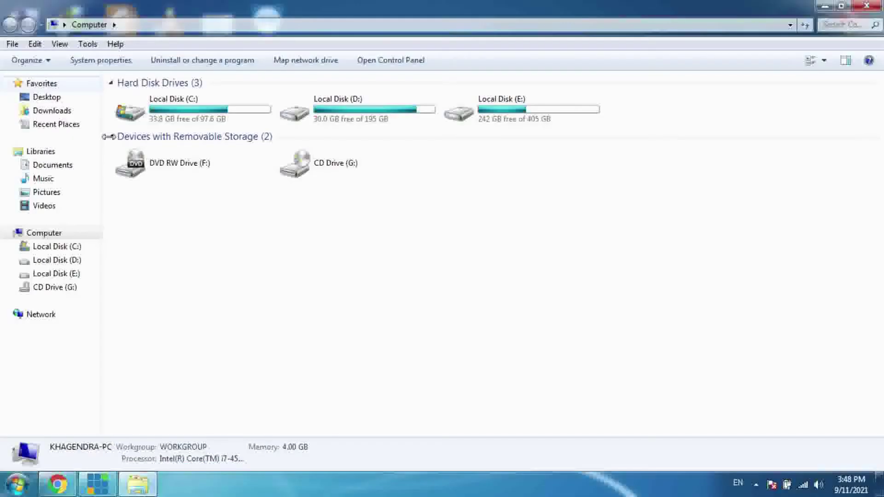
right_click(169, 104)
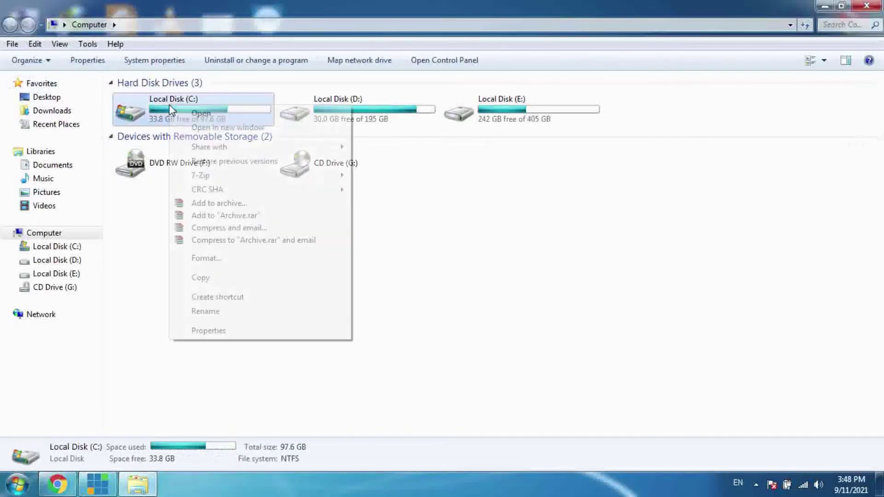
left_click(215, 330)
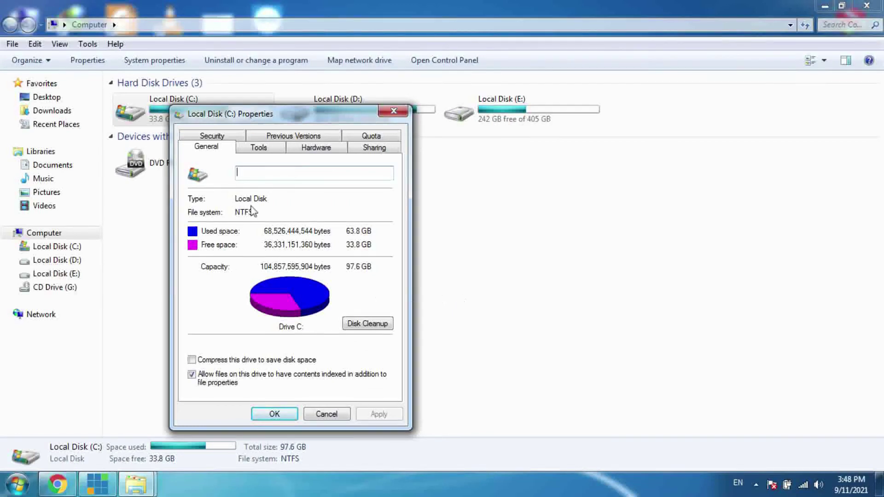
left_click(352, 324)
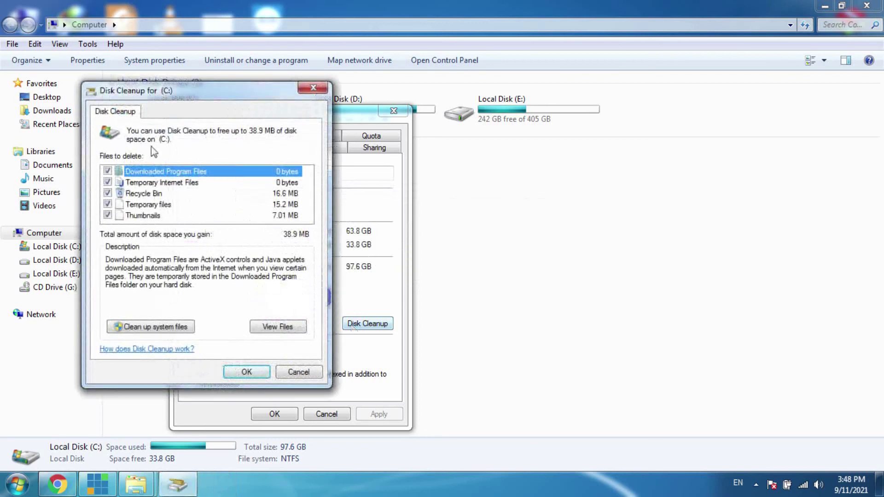
left_click_drag(189, 93, 304, 91)
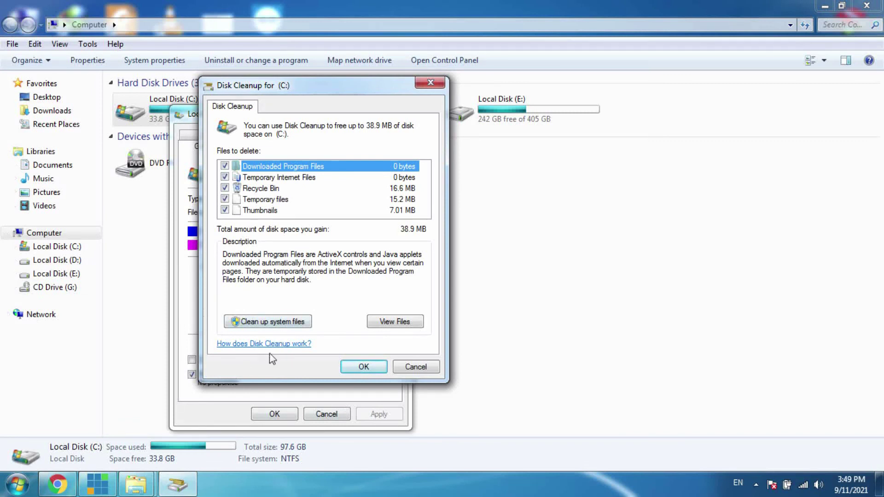
left_click(272, 322)
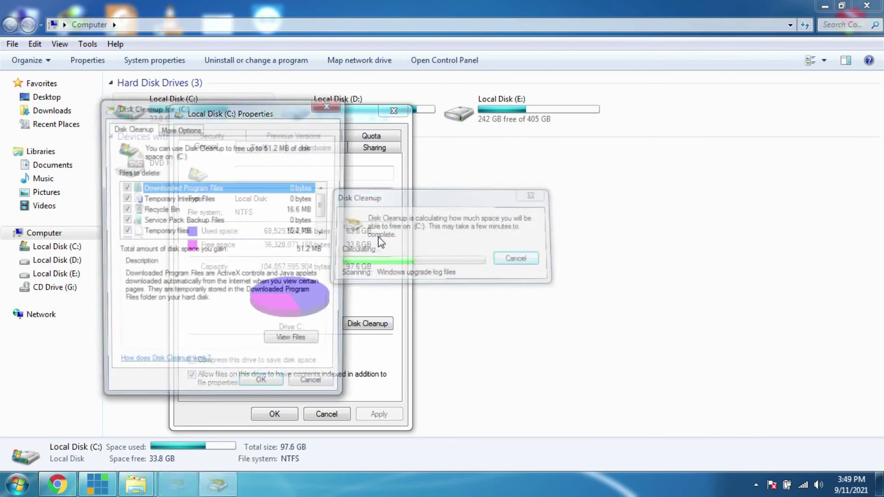
Step: Permanently delete all checked file categories from drive C, and close the drive properties and the Computer window
scroll(136, 213, "down", 1)
scroll(134, 210, "up", 1)
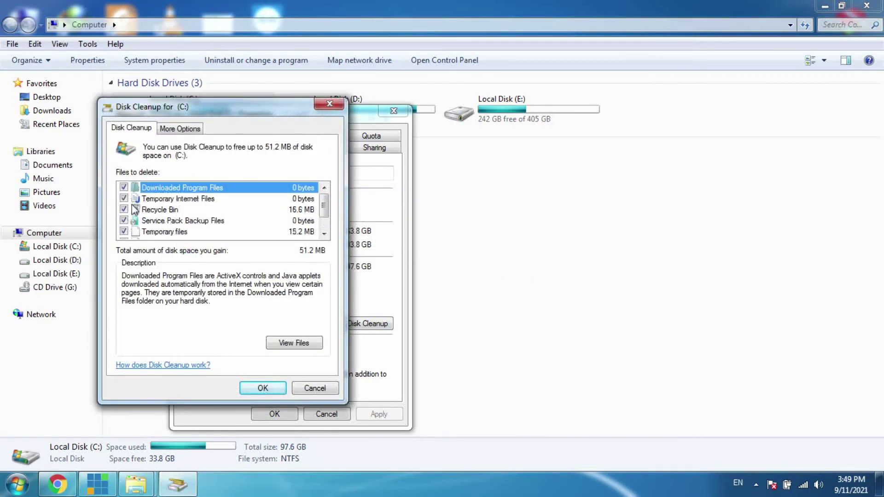
scroll(135, 211, "down", 1)
scroll(133, 206, "up", 1)
scroll(131, 204, "down", 1)
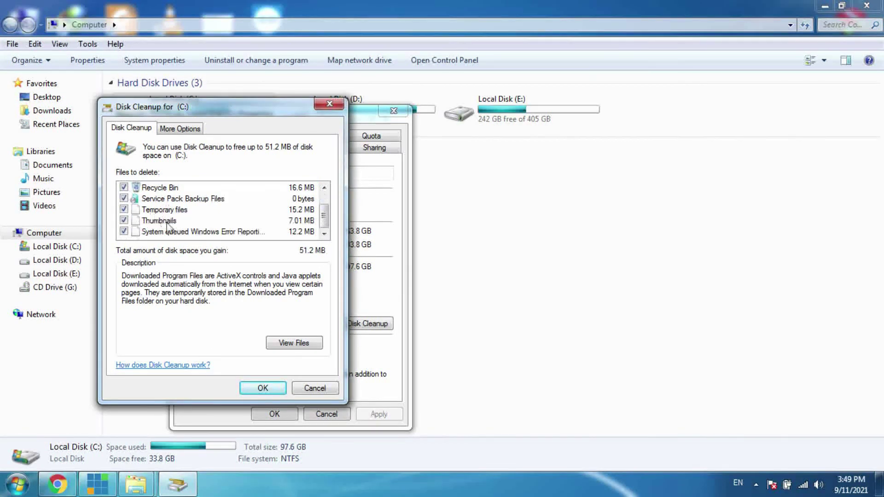
left_click(123, 232)
scroll(140, 216, "up", 1)
scroll(140, 217, "down", 1)
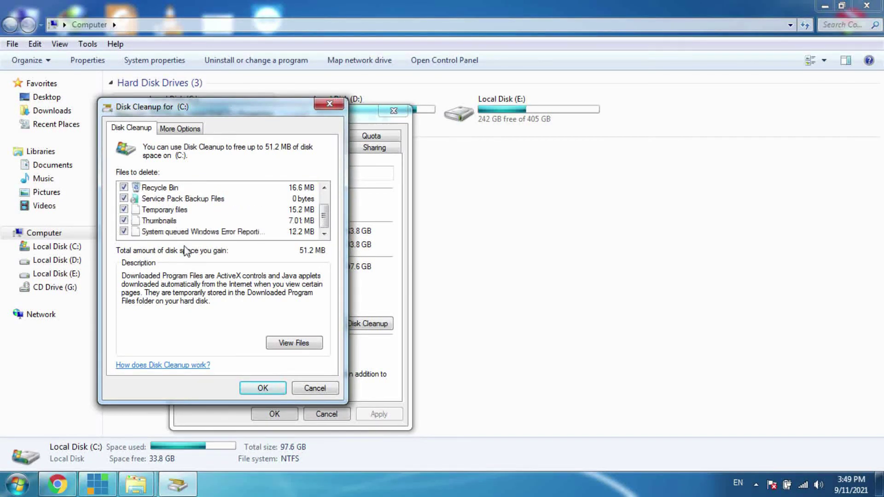
left_click(266, 392)
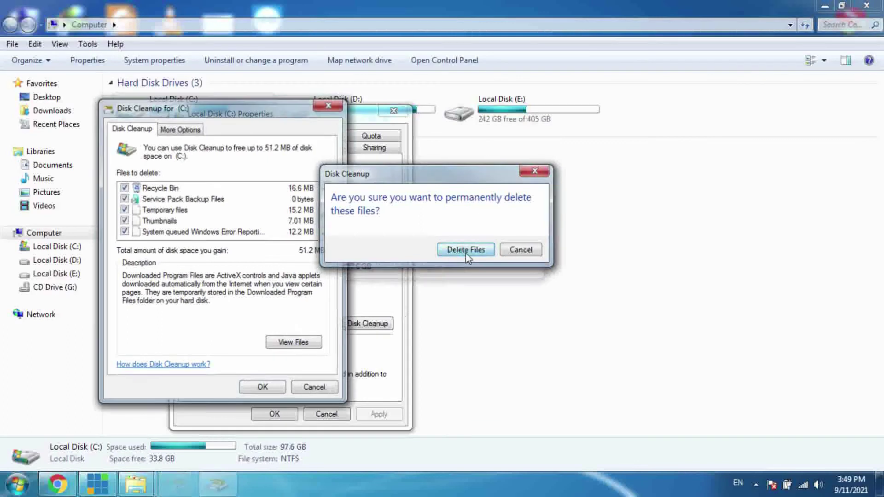
left_click(466, 252)
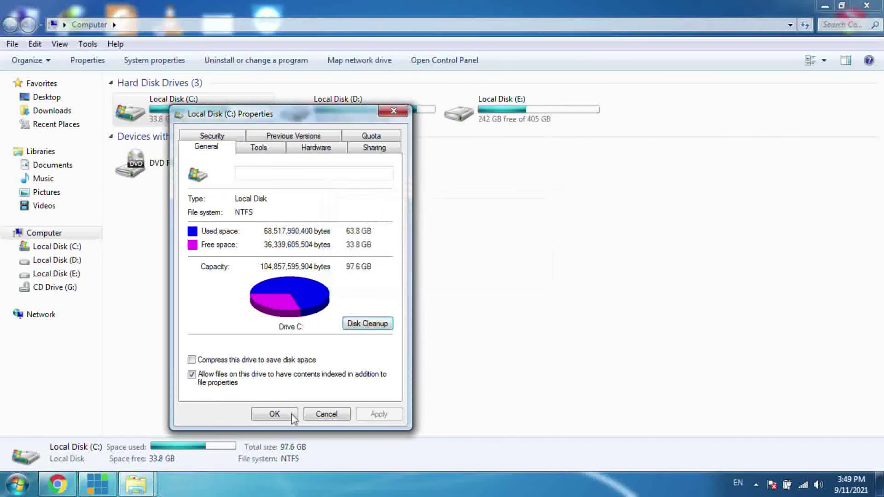
left_click(277, 415)
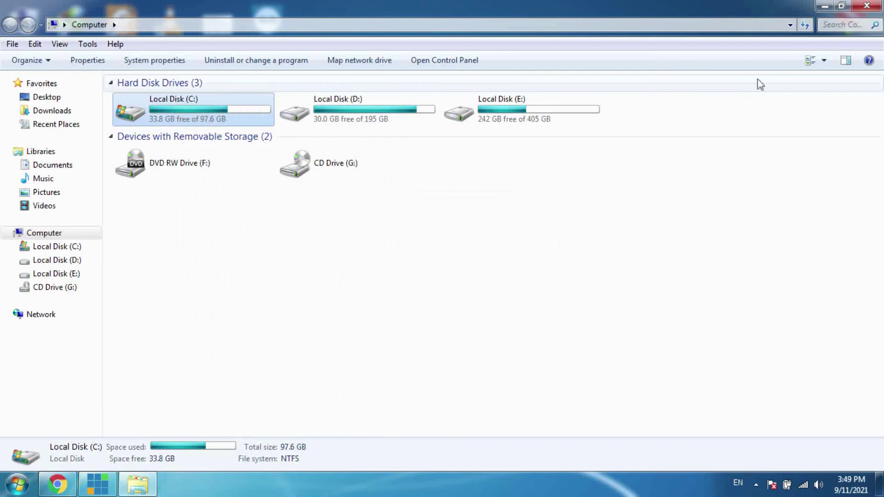
left_click(869, 8)
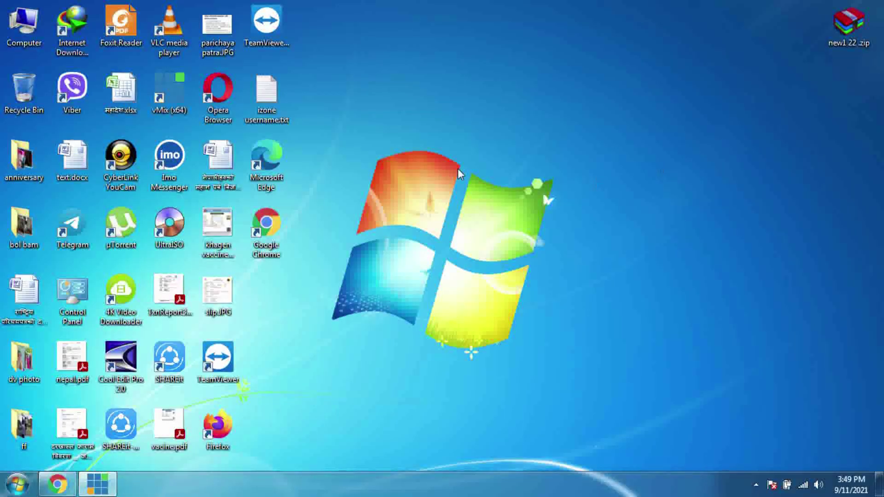
Step: Refresh the desktop several times
right_click(418, 139)
left_click(442, 207)
right_click(391, 163)
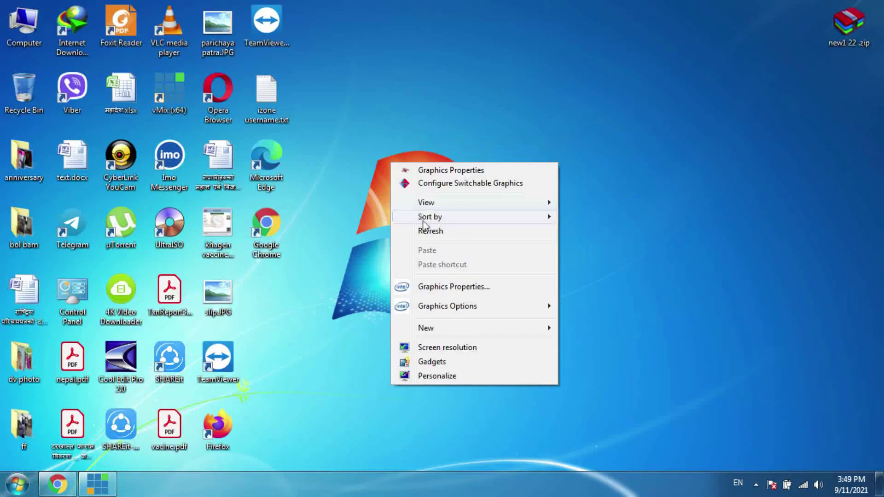
left_click(429, 231)
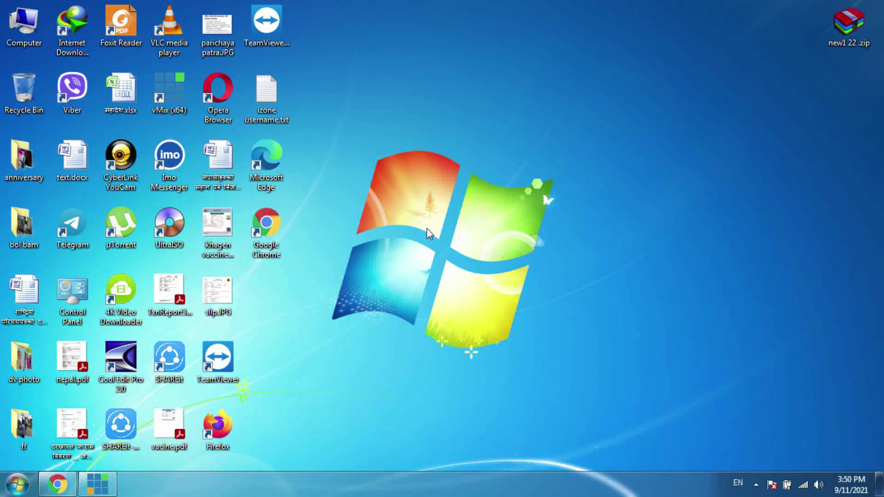
right_click(406, 125)
left_click(435, 189)
right_click(407, 133)
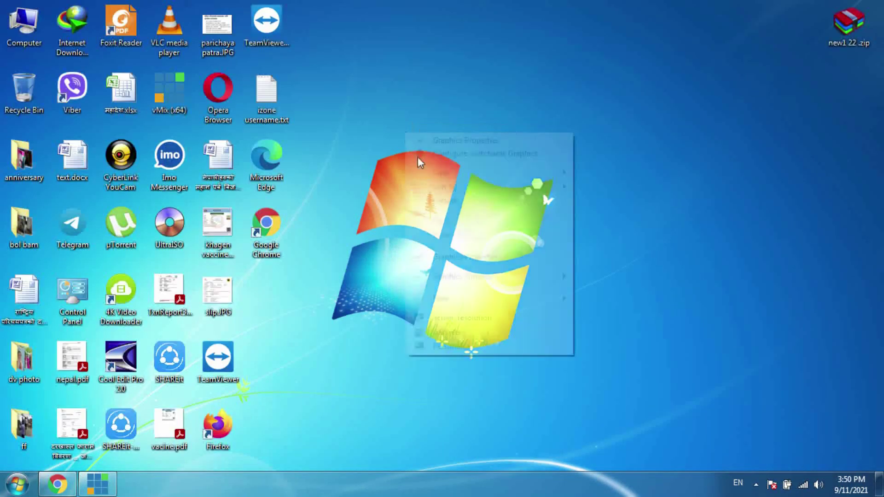
left_click(435, 200)
right_click(416, 134)
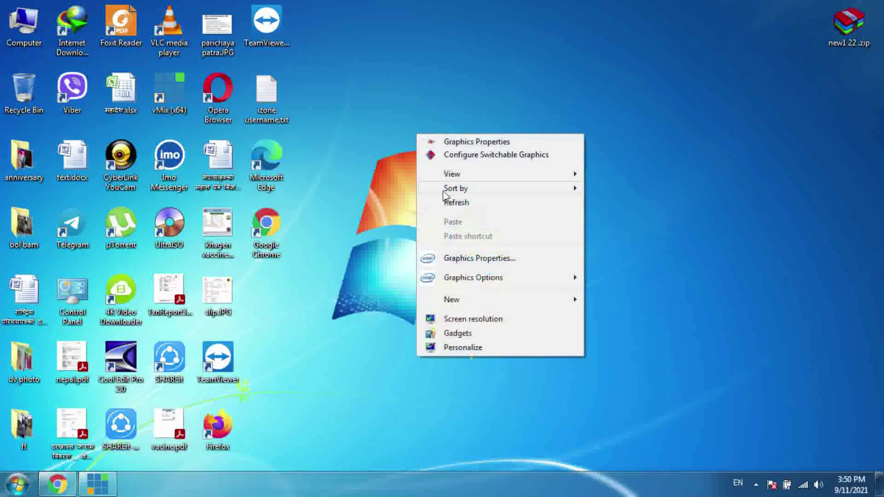
mouse_move(445, 195)
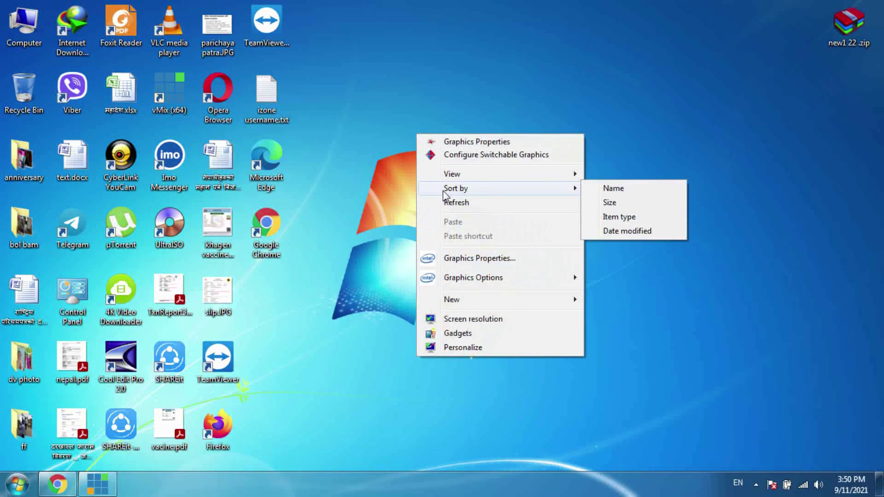